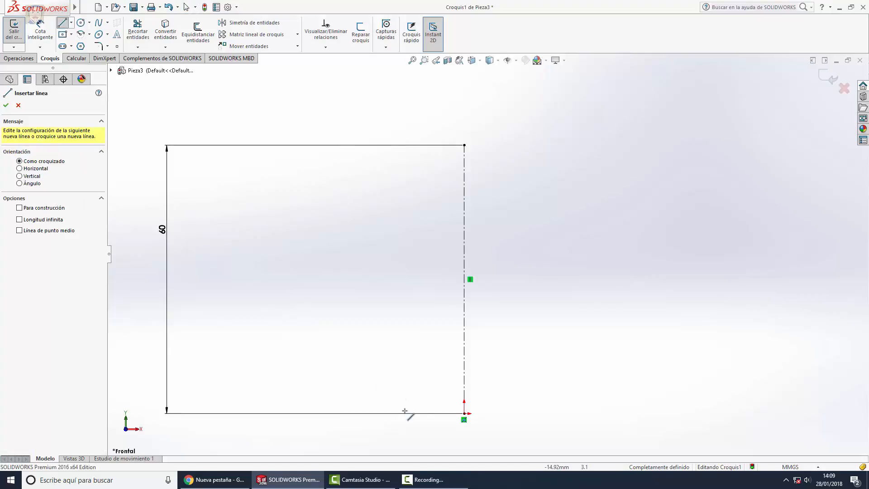
# - Sketch the stepped base from the origin: about 20 mm outward, 3.6 mm up, 3 mm inward and 3.6 mm up
pyautogui.click(464, 414)
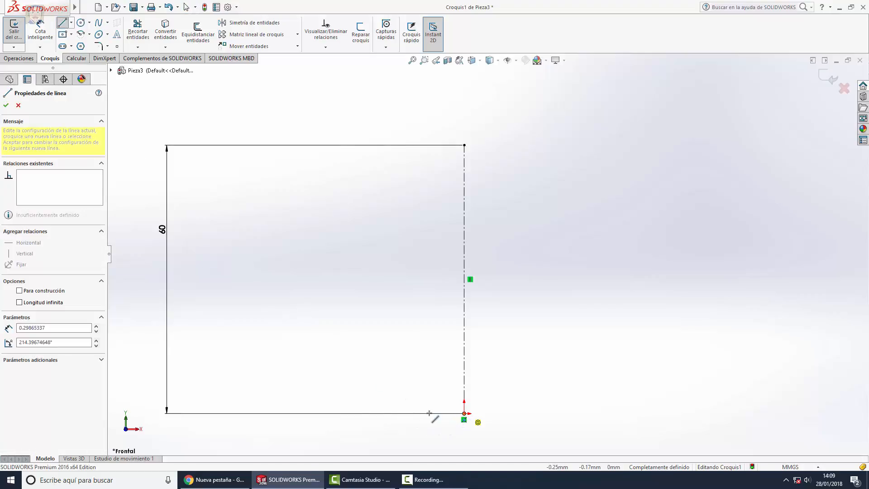
pyautogui.click(375, 414)
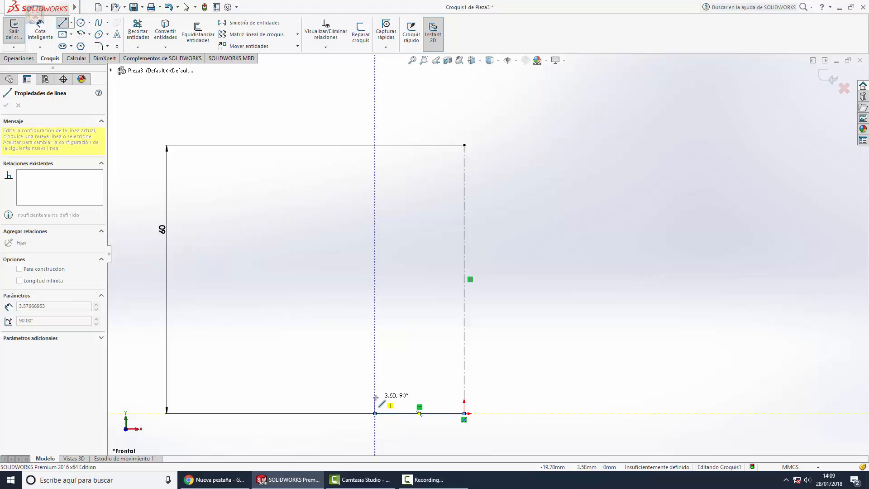
pyautogui.click(376, 397)
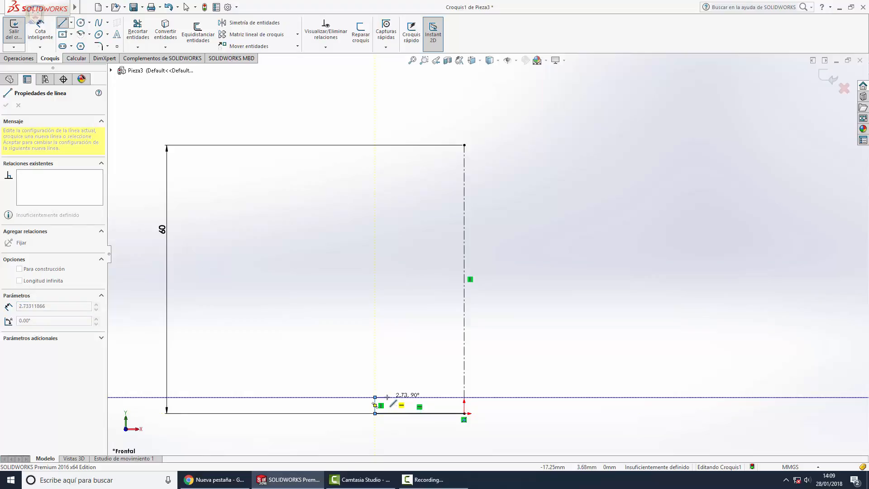
pyautogui.click(389, 397)
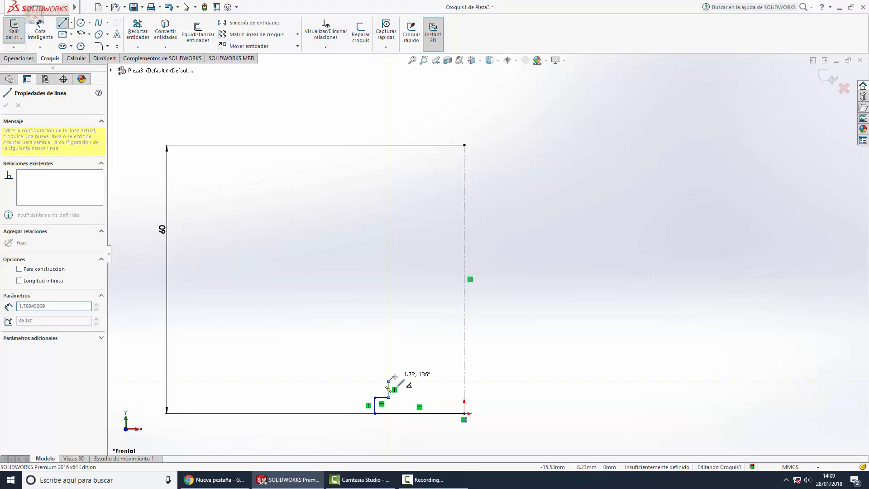
pyautogui.doubleClick(389, 381)
pyautogui.press('Escape')
# - Draw a three-point spline from the base step's upper end, bulging toward the centreline and ending at a height of about 43 mm
pyautogui.click(99, 24)
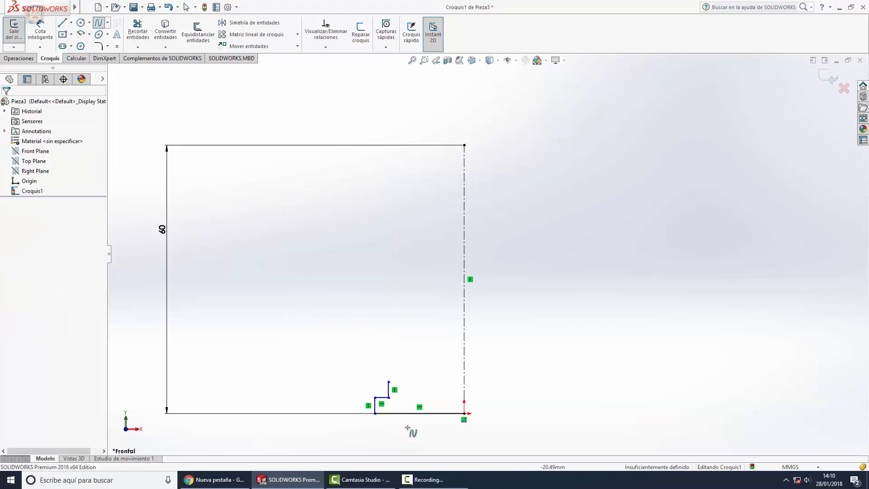
pyautogui.click(389, 382)
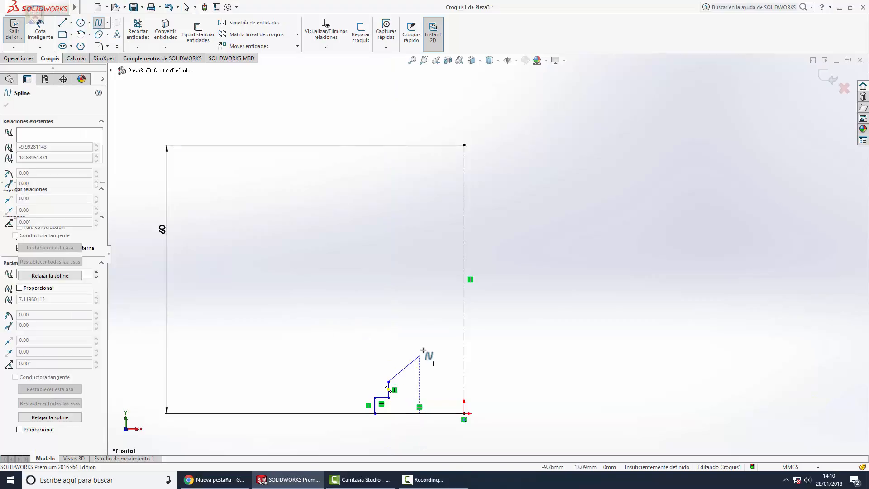
pyautogui.click(439, 279)
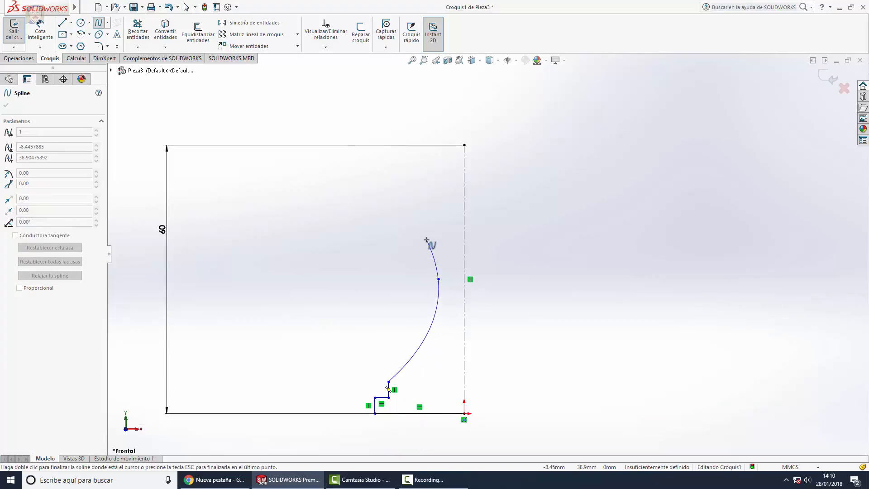
pyautogui.doubleClick(395, 222)
pyautogui.press('Escape')
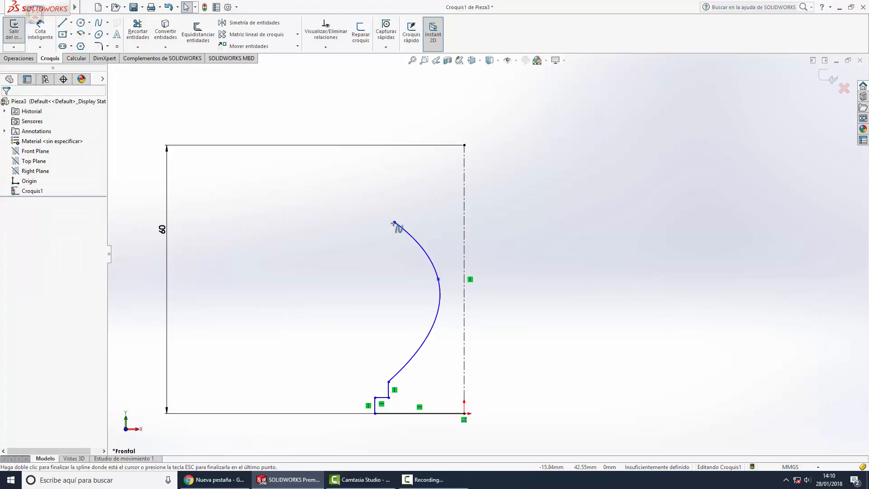
# - Reshape the spline with its lower and middle tangent handles and move its middle point to about X -7.03, Y 28.98 mm
pyautogui.click(442, 325)
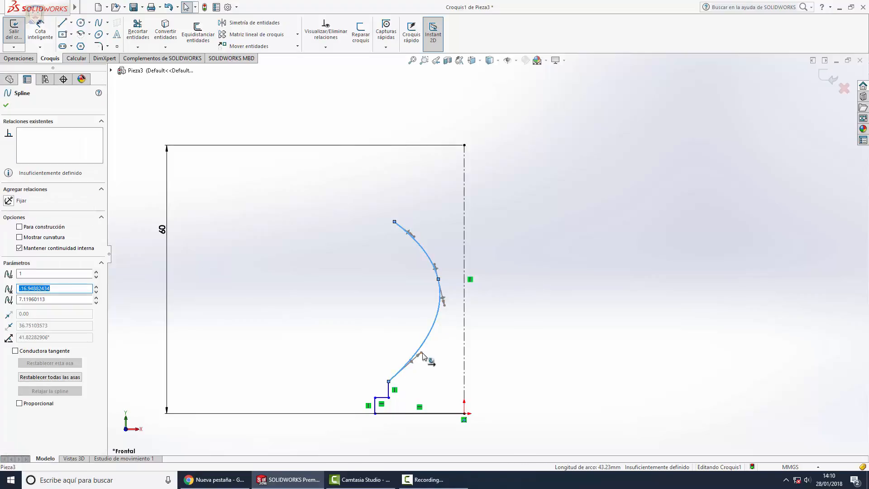
pyautogui.moveTo(425, 358)
pyautogui.mouseDown()
pyautogui.moveTo(417, 345)
pyautogui.moveTo(432, 346)
pyautogui.mouseUp()
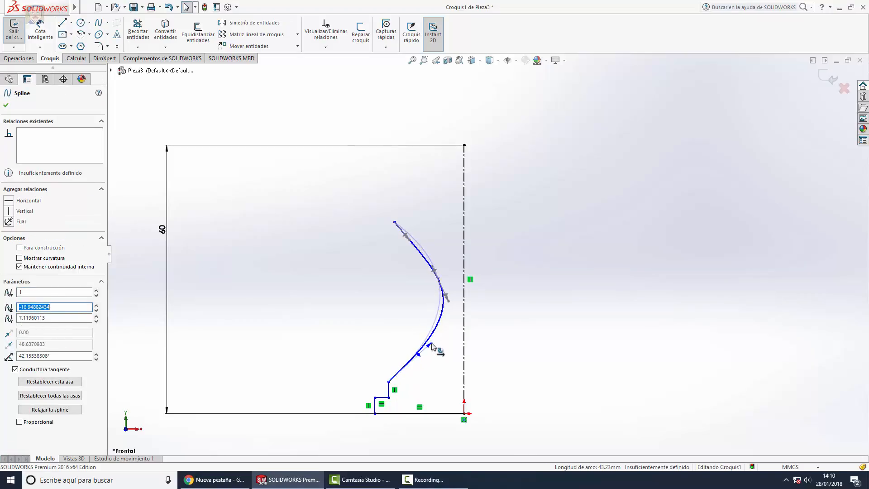
pyautogui.moveTo(447, 300); pyautogui.dragTo(460, 334)
pyautogui.moveTo(439, 280)
pyautogui.mouseDown()
pyautogui.moveTo(442, 292)
pyautogui.moveTo(433, 283)
pyautogui.mouseUp()
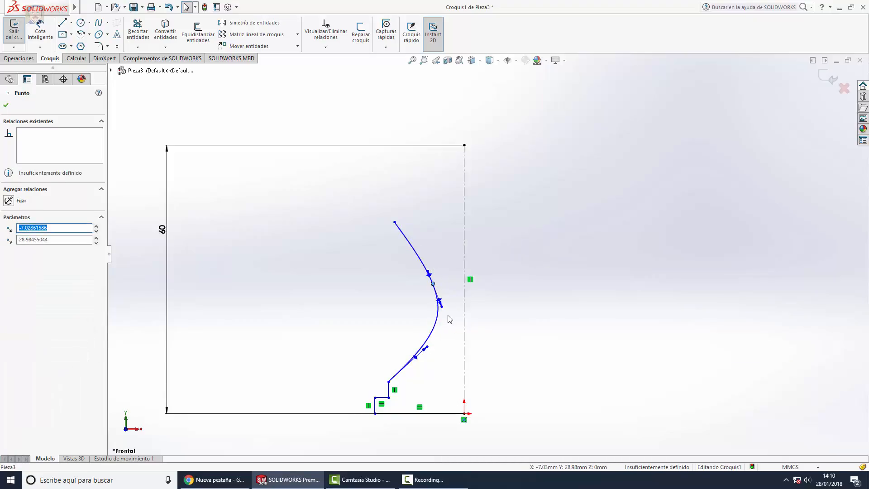
# - Refine the spline into an S-curve with a nearly vertical upper end and move its top endpoint to about X -13.21, Y 43.35 mm
pyautogui.scroll(-2, 449, 320)
pyautogui.moveTo(424, 354)
pyautogui.mouseDown()
pyautogui.moveTo(428, 345)
pyautogui.moveTo(429, 369)
pyautogui.mouseUp()
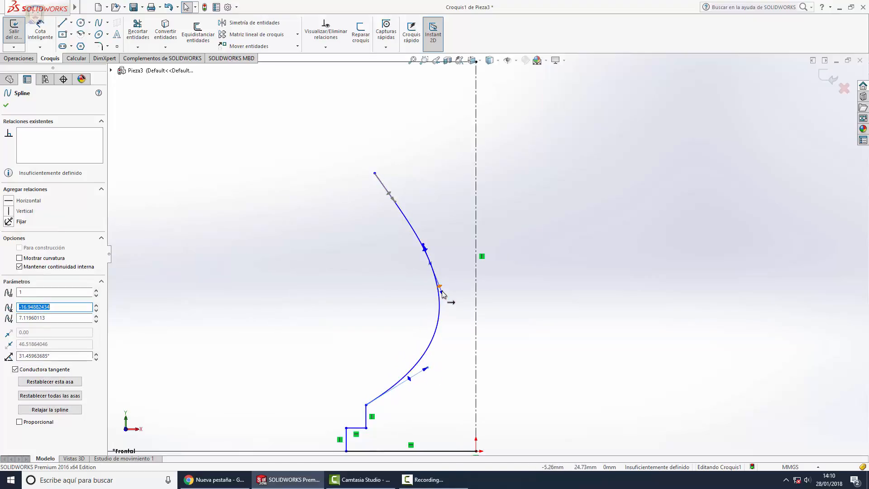
pyautogui.moveTo(441, 288)
pyautogui.mouseDown()
pyautogui.moveTo(450, 305)
pyautogui.moveTo(445, 295)
pyautogui.mouseUp()
pyautogui.moveTo(386, 195); pyautogui.dragTo(376, 194)
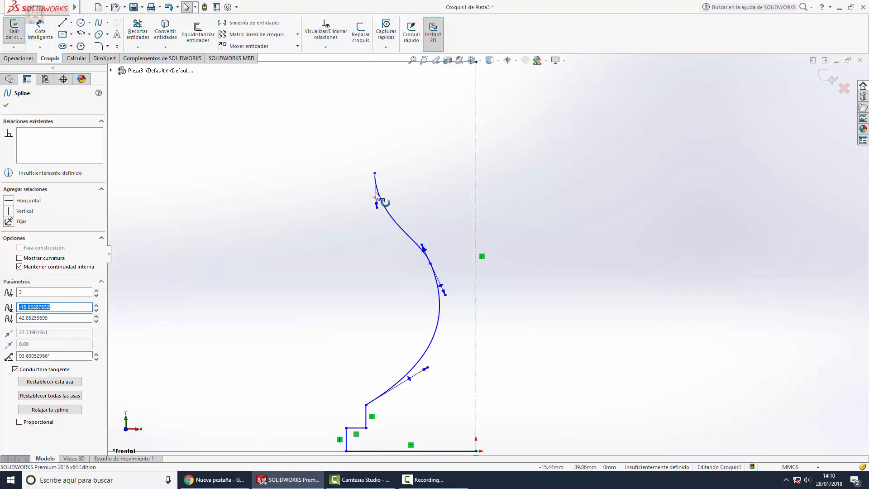
pyautogui.moveTo(376, 174); pyautogui.dragTo(391, 173)
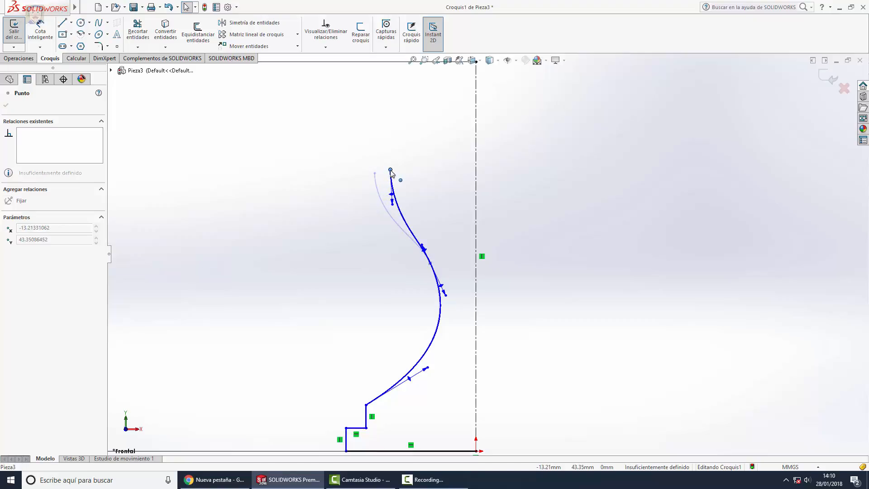
pyautogui.moveTo(392, 173); pyautogui.dragTo(392, 174)
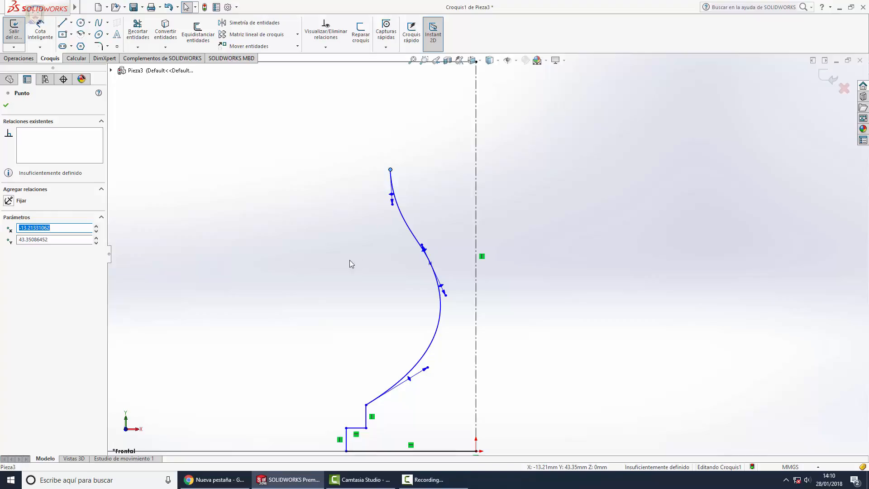
# - Sketch a notch above the spline with lines about 3.2 mm inward, 2.8 mm up, and back outward past the spline's end
pyautogui.click(62, 24)
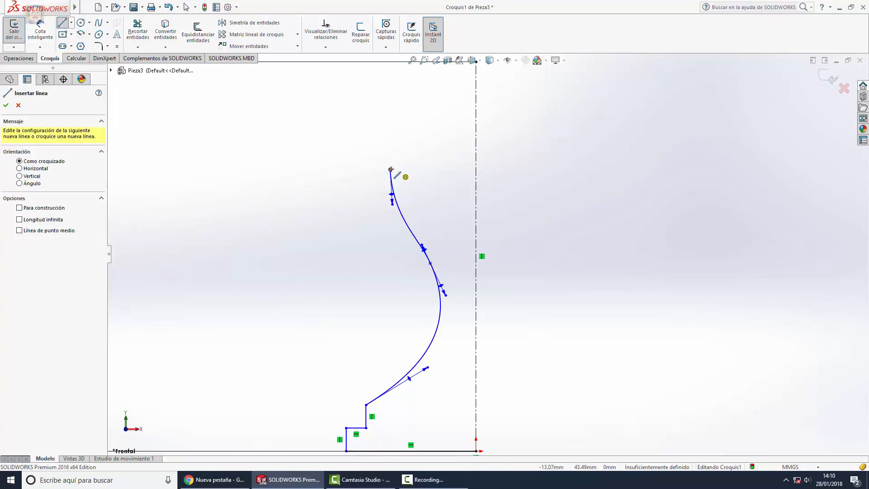
pyautogui.click(391, 169)
pyautogui.click(412, 169)
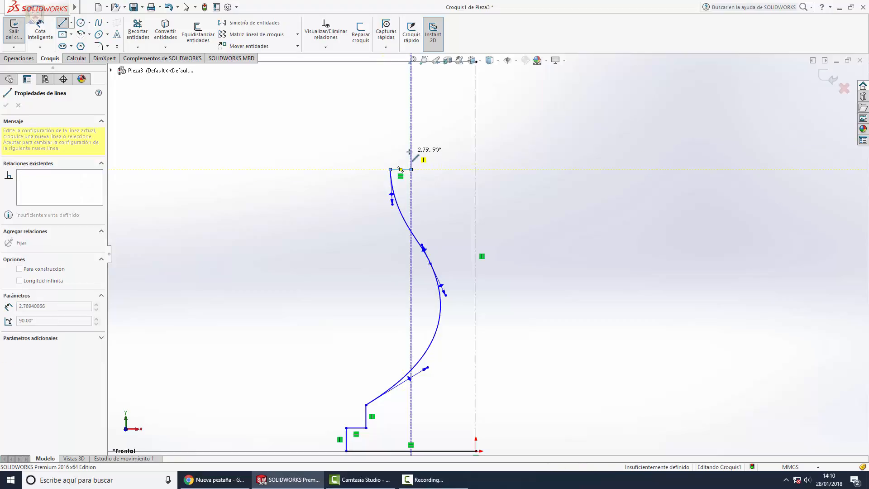
pyautogui.click(411, 152)
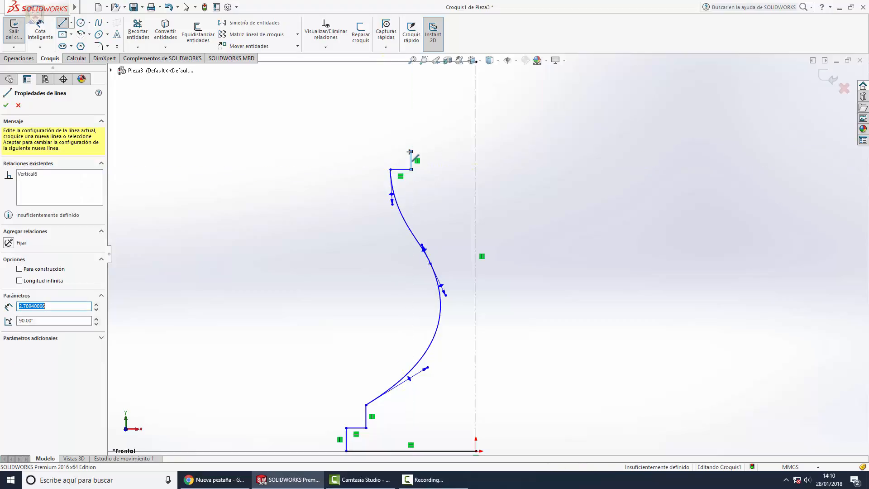
pyautogui.click(377, 151)
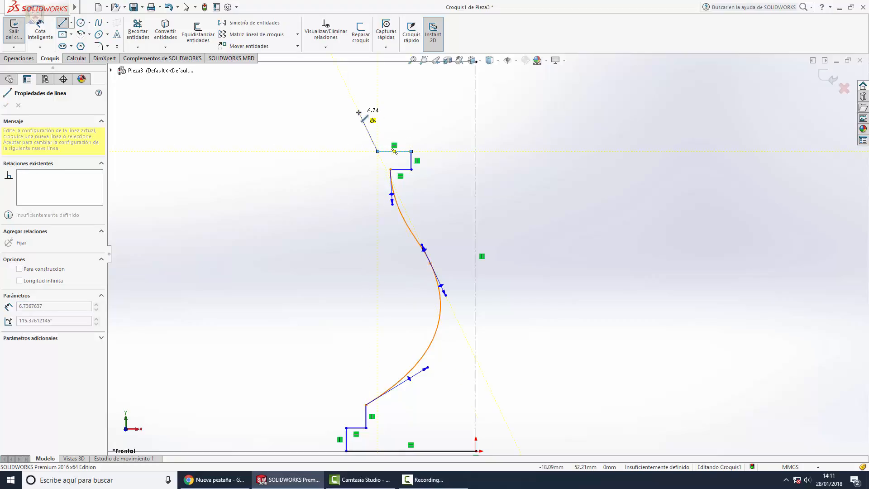
# - Complete the profile with an outward-sloping line about 14.8 mm long to the 60 mm level and a stepped rim ending on the centreline
pyautogui.scroll(-1, 359, 113)
pyautogui.scroll(2, 360, 113)
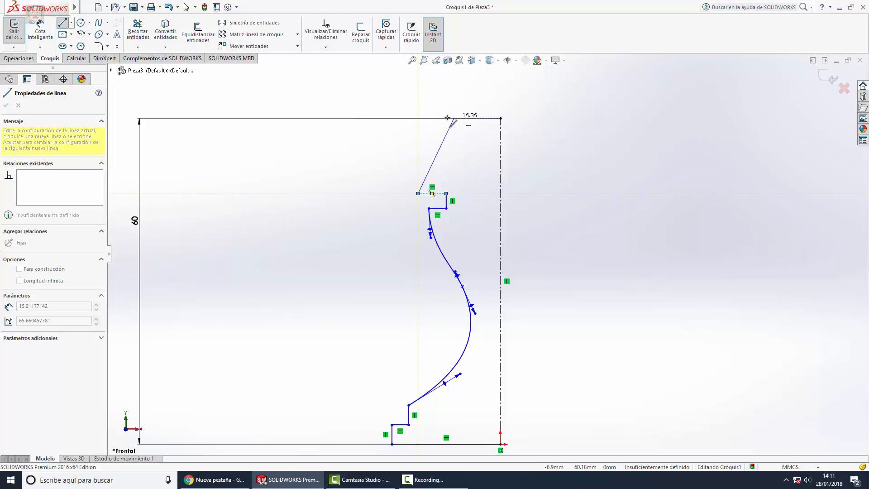
pyautogui.click(391, 118)
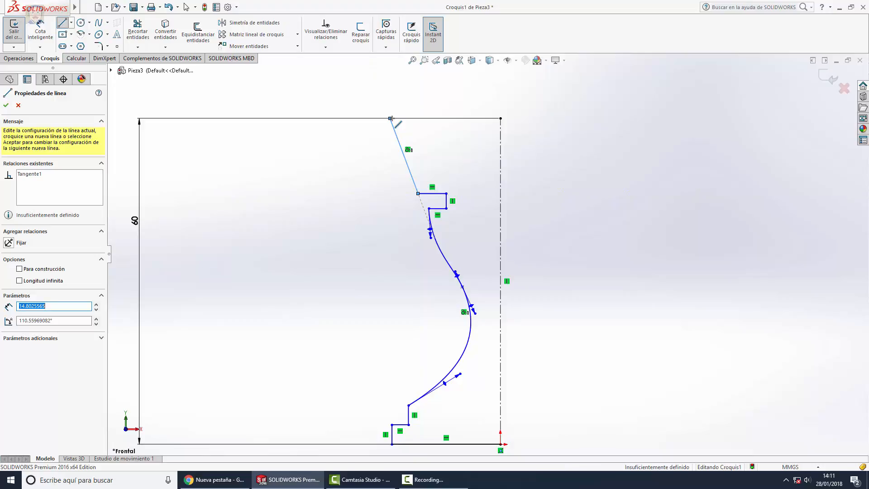
pyautogui.click(417, 118)
pyautogui.click(418, 133)
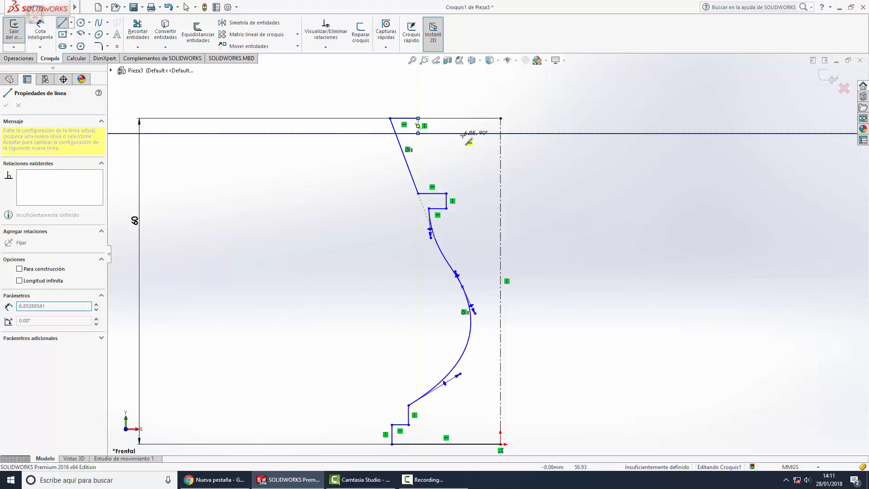
pyautogui.click(500, 133)
pyautogui.press('Escape')
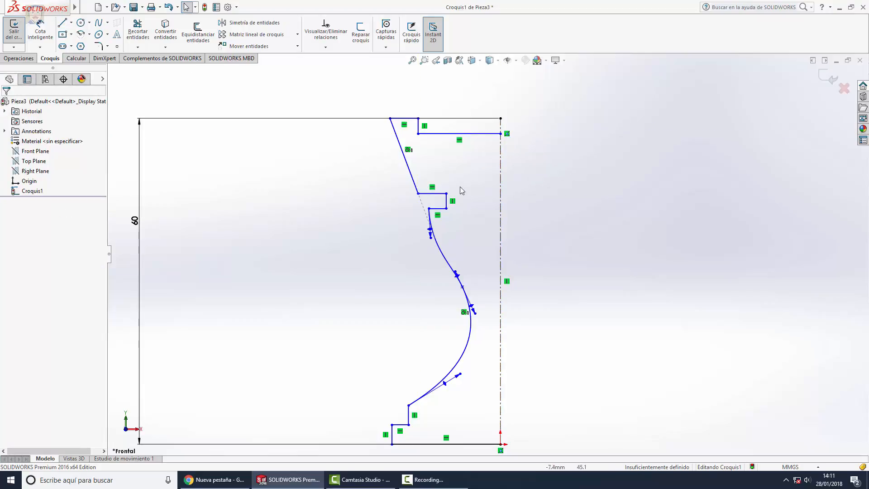
# - Dimension the profile's bottom horizontal line at 20 mm
pyautogui.click(40, 31)
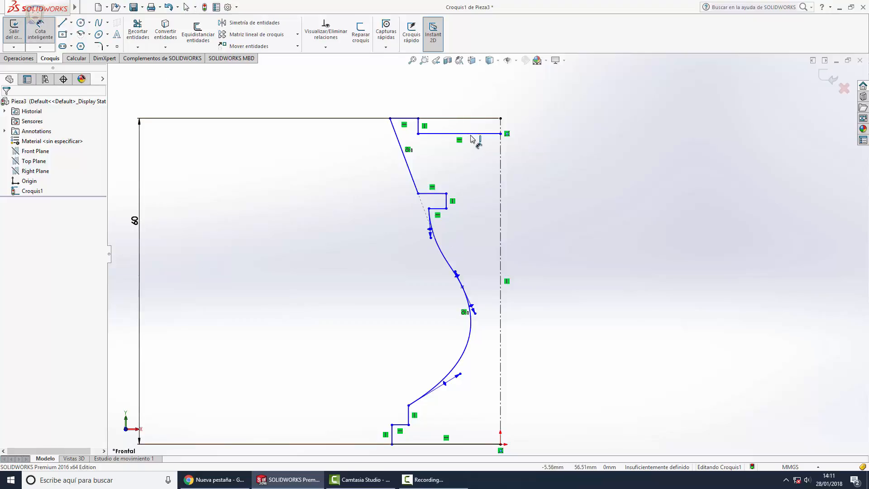
pyautogui.scroll(2, 483, 402)
pyautogui.scroll(-4, 483, 362)
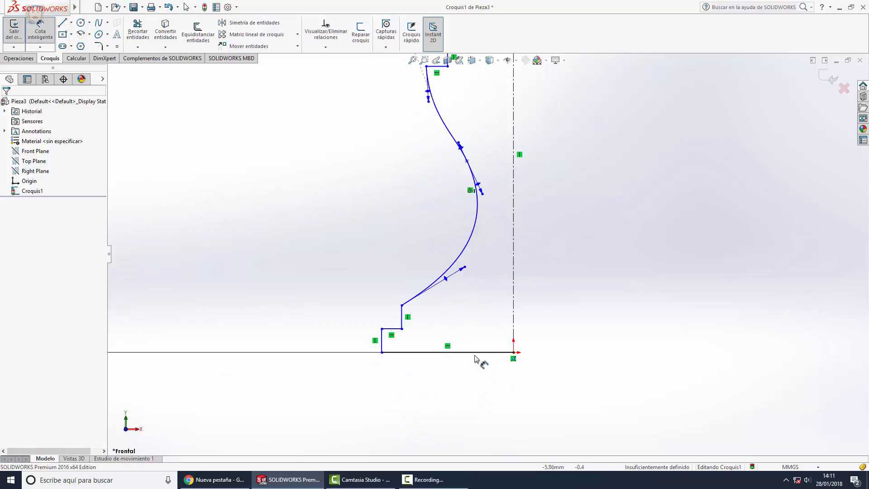
pyautogui.click(476, 358)
pyautogui.click(471, 376)
pyautogui.write('20')
pyautogui.press('Return')
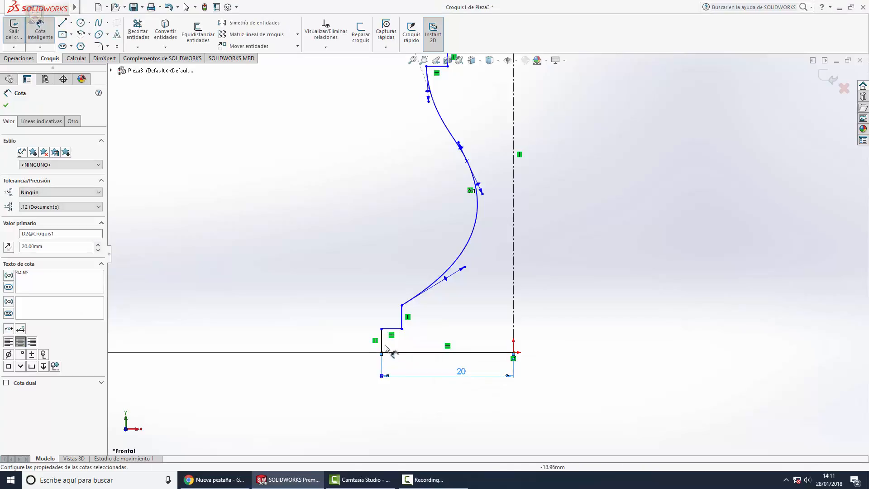
# - Dimension the base's outer vertical edge at 3.5 mm and its horizontal step at 3 mm
pyautogui.click(382, 346)
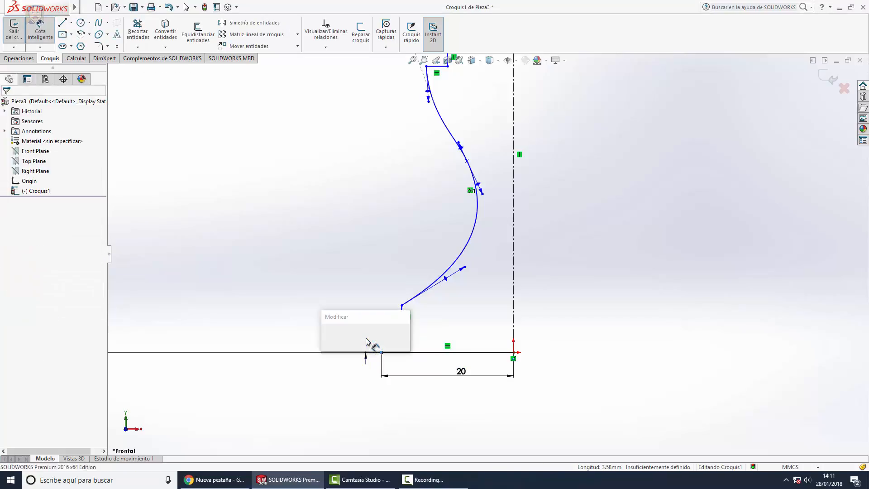
pyautogui.click(367, 340)
pyautogui.write('3.5')
pyautogui.press('Return')
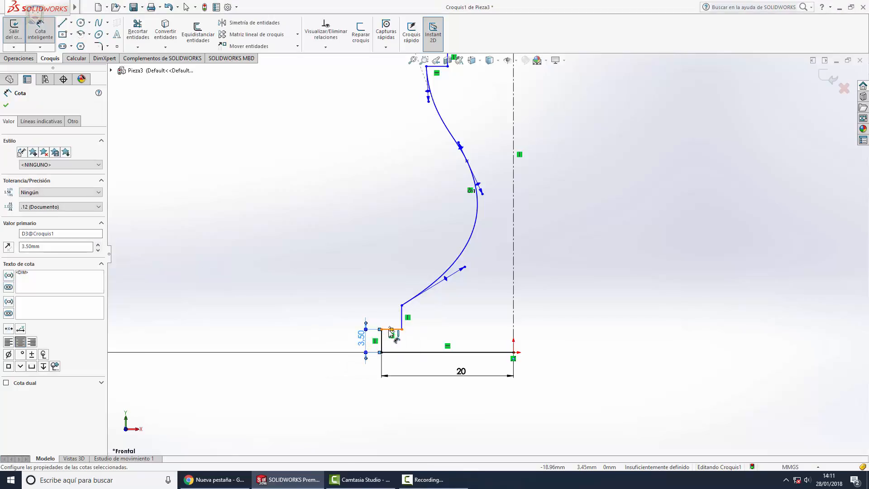
pyautogui.click(391, 329)
pyautogui.click(389, 321)
pyautogui.write('3')
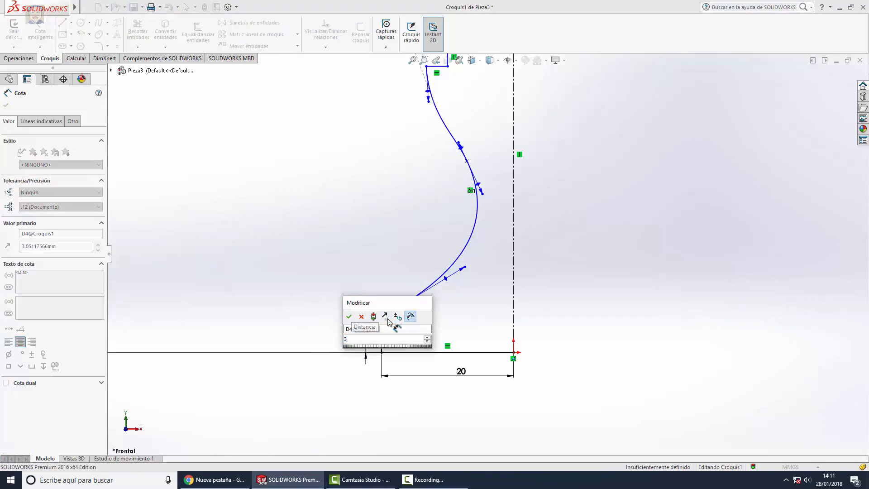
pyautogui.press('Return')
# - Dimension the short vertical line between the base step and the spline at 3.5 mm
pyautogui.click(402, 314)
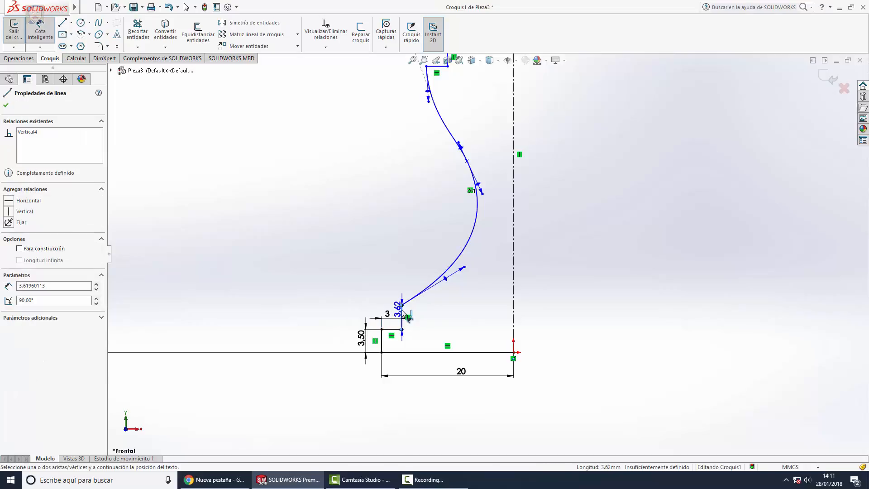
pyautogui.click(339, 313)
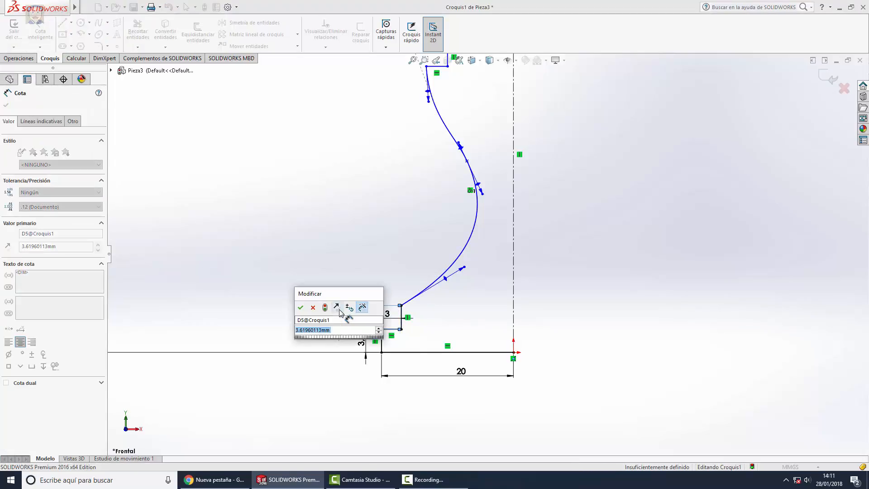
pyautogui.press('Return')
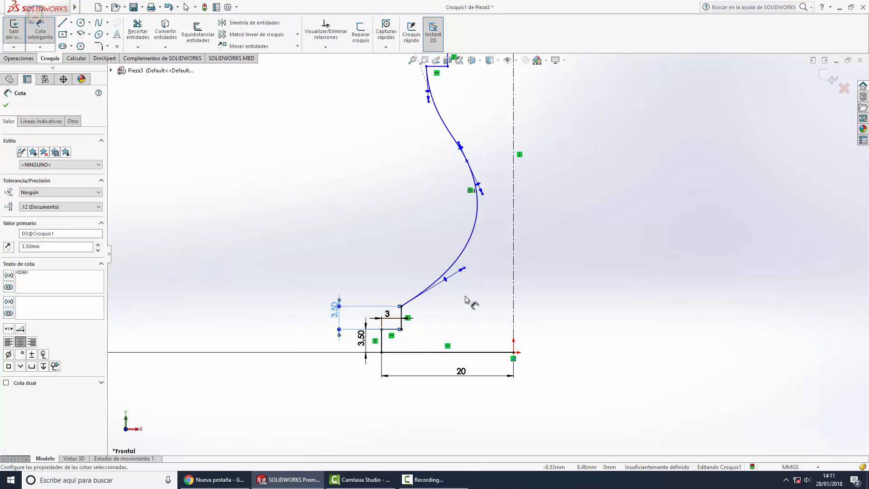
pyautogui.press('Escape')
# - Dimension the lower horizontal line of the groove above the spline at 3.3 mm
pyautogui.scroll(3, 477, 252)
pyautogui.scroll(-3, 485, 144)
pyautogui.scroll(-3, 486, 158)
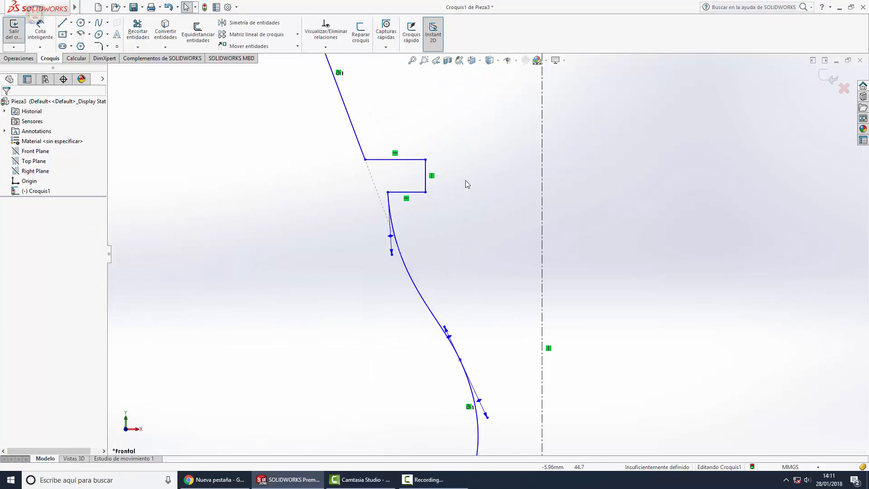
pyautogui.click(53, 38)
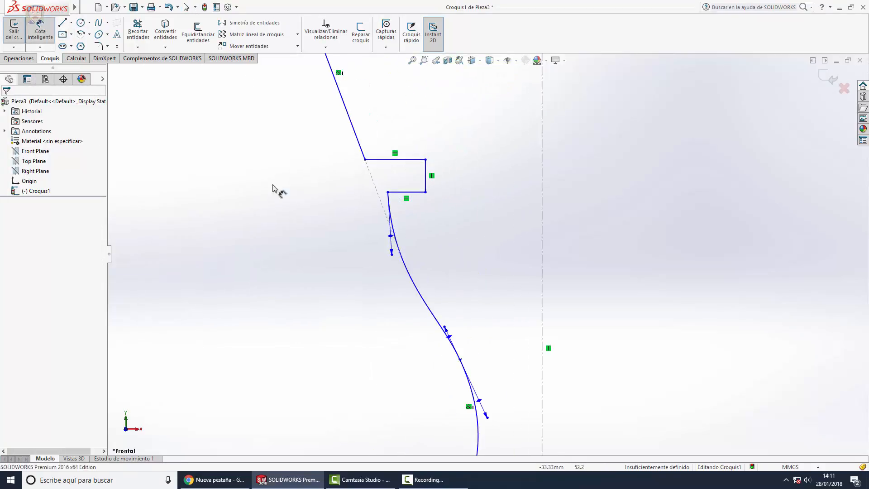
pyautogui.click(417, 195)
pyautogui.click(419, 218)
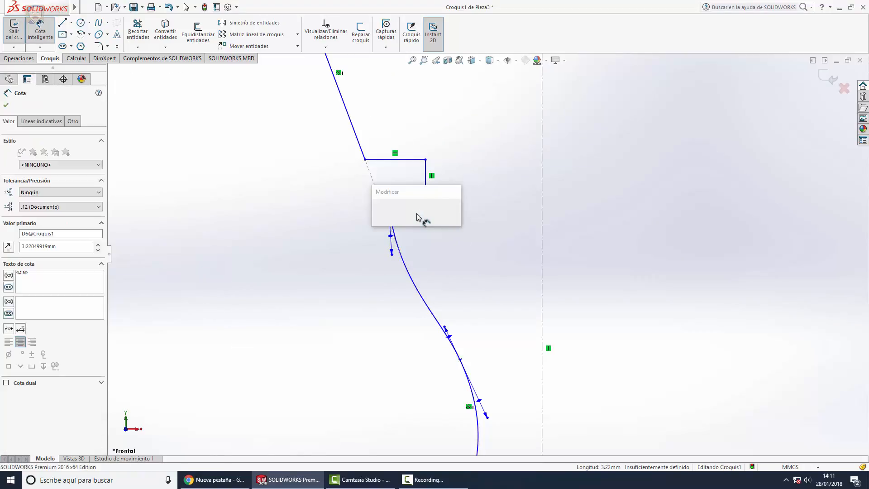
pyautogui.write('3')
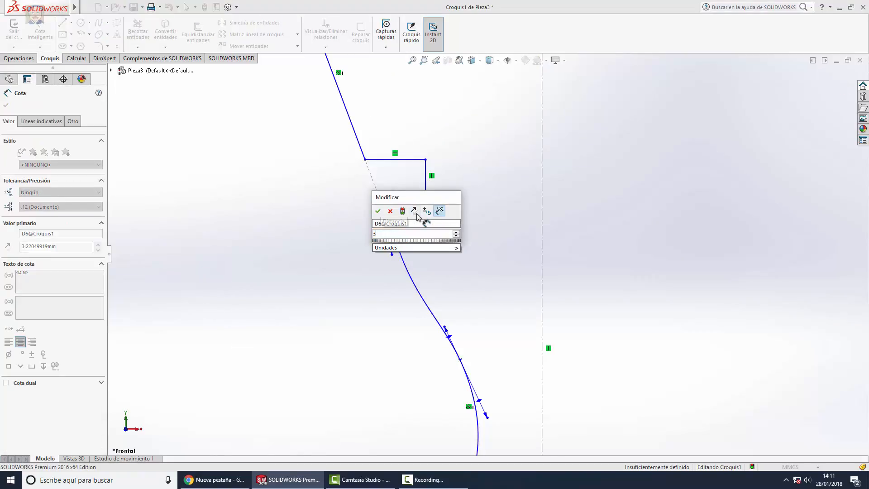
pyautogui.write('.3')
pyautogui.press('Return')
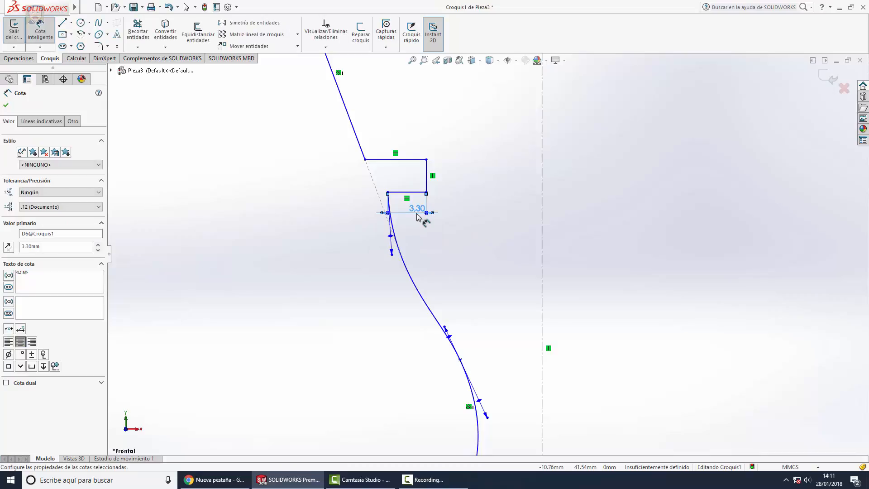
# - Dimension the groove's upper horizontal line, at the foot of the sloping line, at 5.5 mm
pyautogui.click(403, 159)
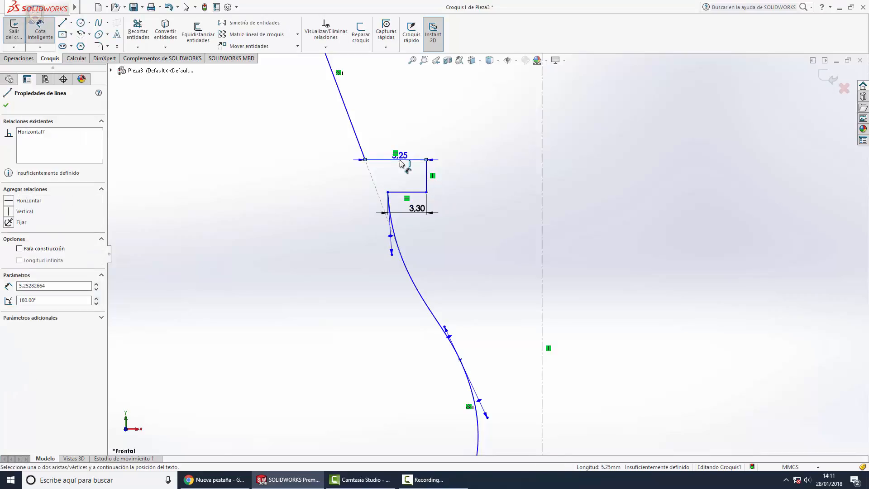
pyautogui.click(401, 173)
pyautogui.write('5')
pyautogui.press('Return')
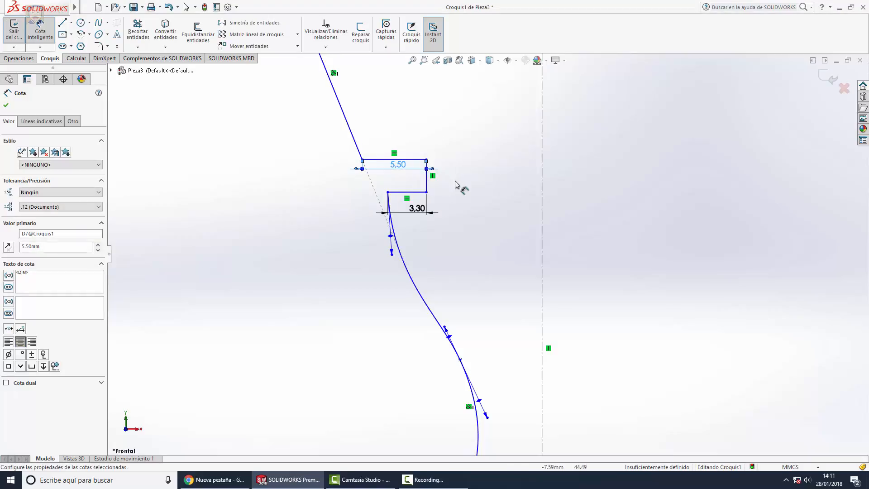
# - Dimension the groove's short vertical line at 3 mm
pyautogui.click(427, 181)
pyautogui.click(456, 179)
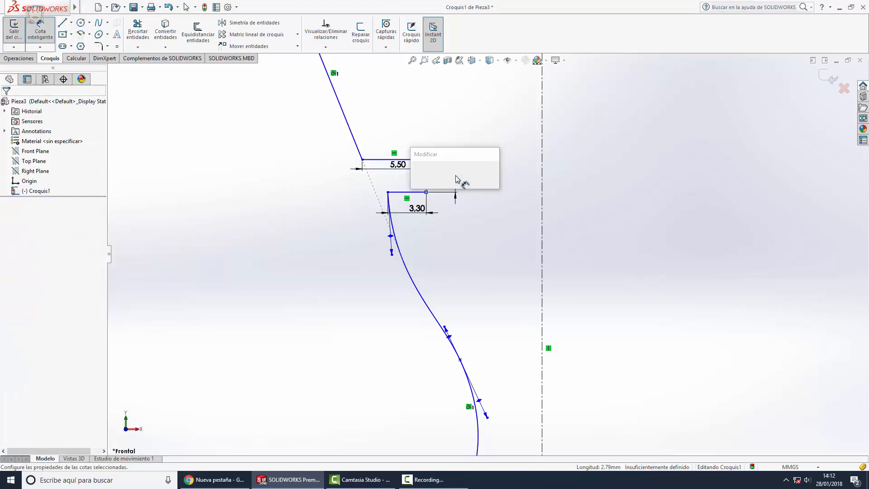
pyautogui.write('2')
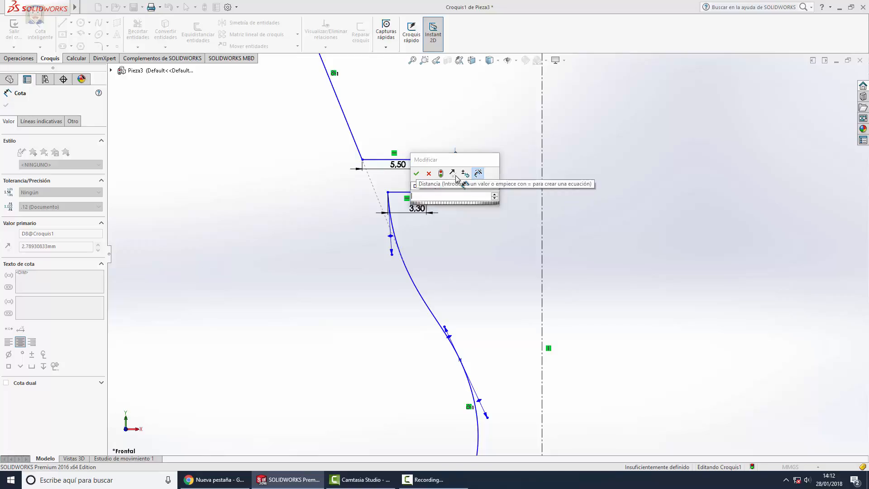
pyautogui.press('Escape')
# - Dimension the rim recess's horizontal line, which ends on the centreline, at 15.5 mm
pyautogui.scroll(3, 460, 152)
pyautogui.scroll(-2, 460, 151)
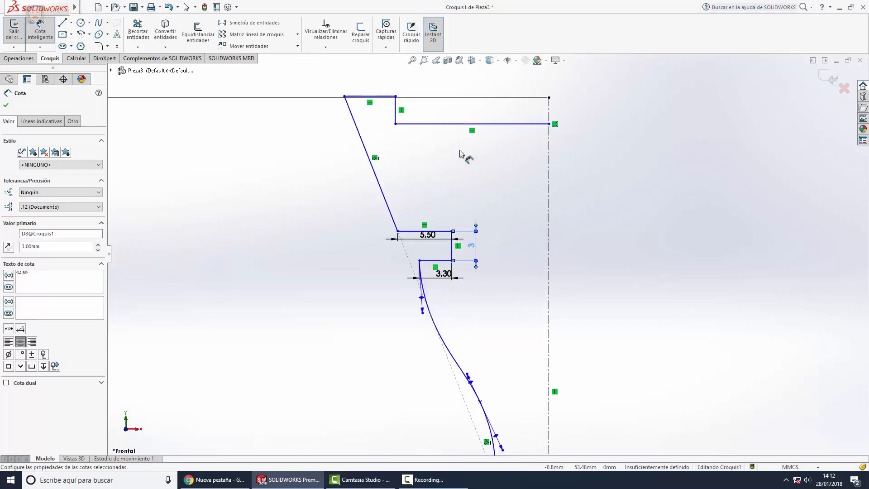
pyautogui.click(42, 33)
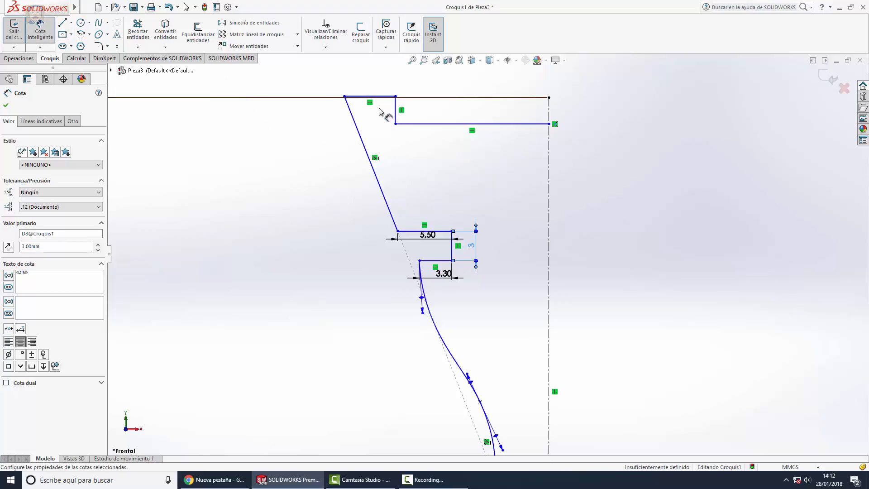
pyautogui.scroll(2, 397, 93)
pyautogui.scroll(-2, 421, 188)
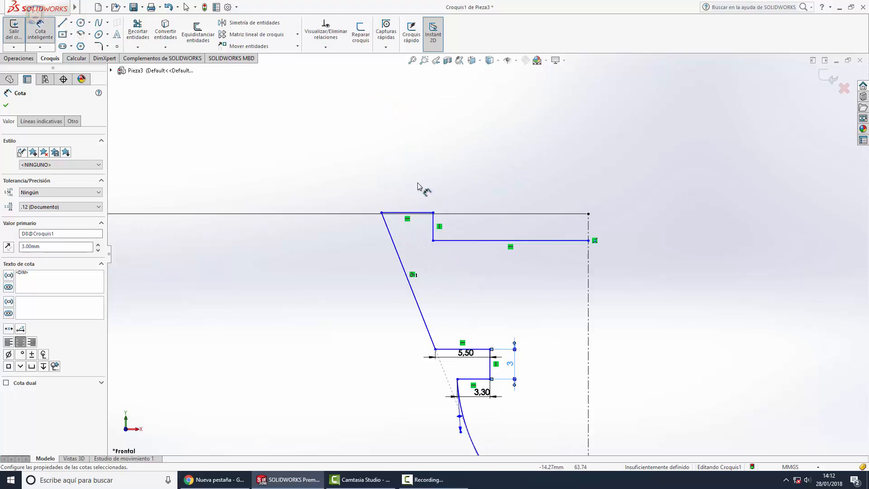
pyautogui.click(544, 241)
pyautogui.click(526, 182)
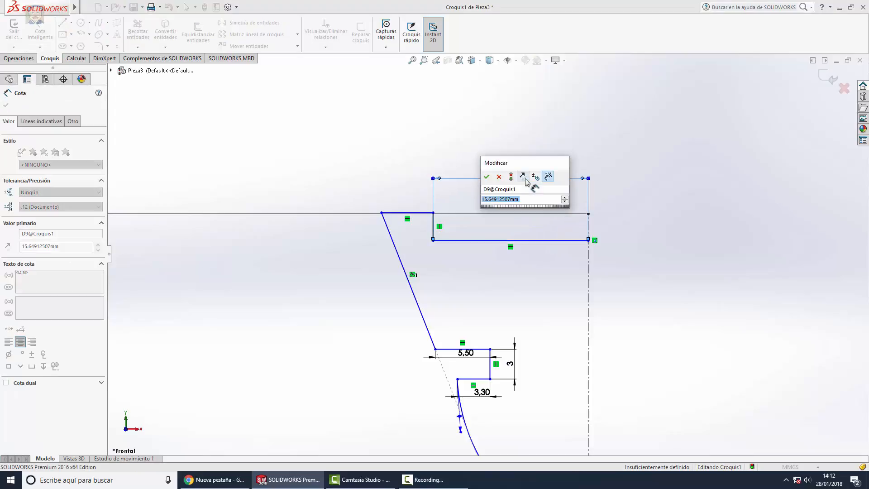
pyautogui.write('4.5')
pyautogui.press('Return')
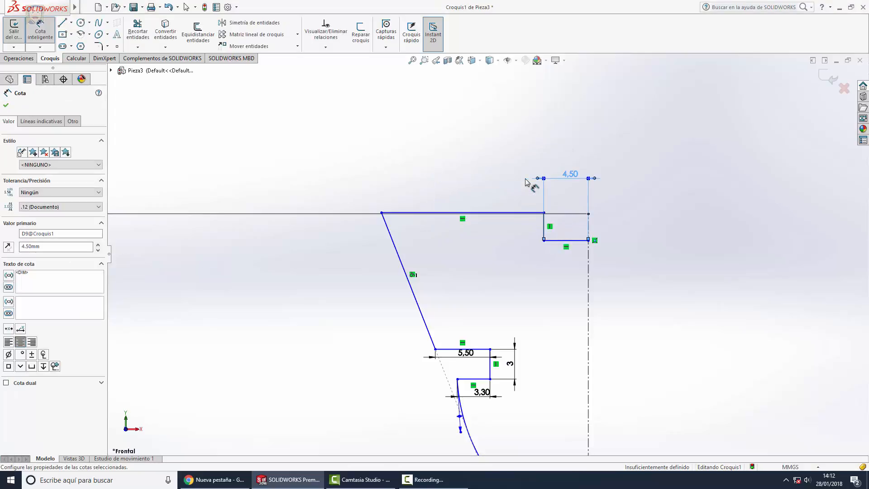
pyautogui.doubleClick(571, 174)
pyautogui.write('15.5')
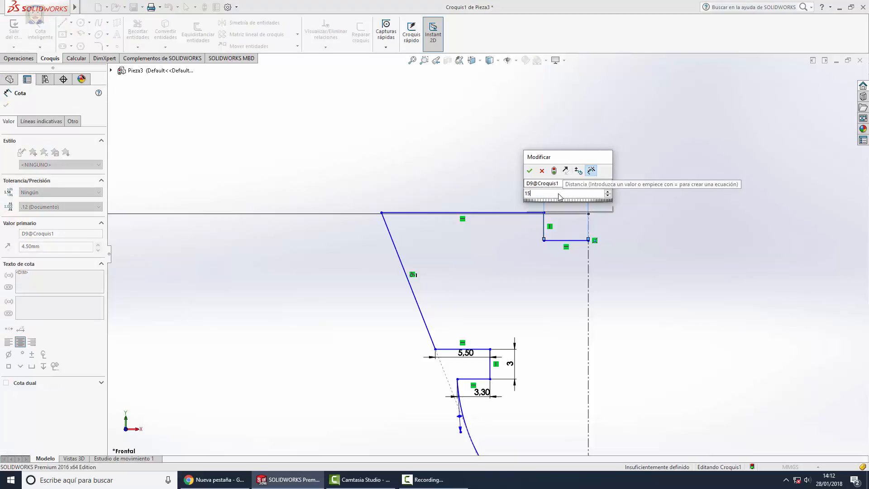
pyautogui.press('Return')
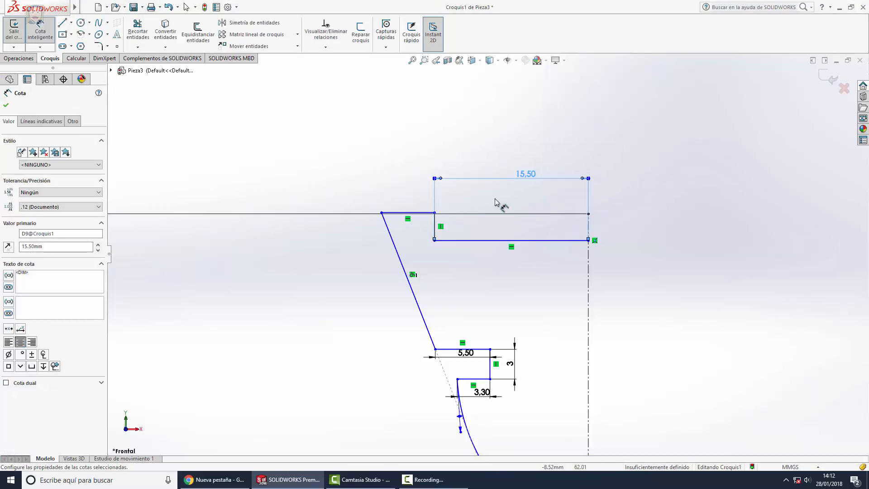
# - Dimension the rim's top horizontal line and the sloping line's vertical height, keeping both at their drawn sizes
pyautogui.click(417, 213)
pyautogui.click(417, 208)
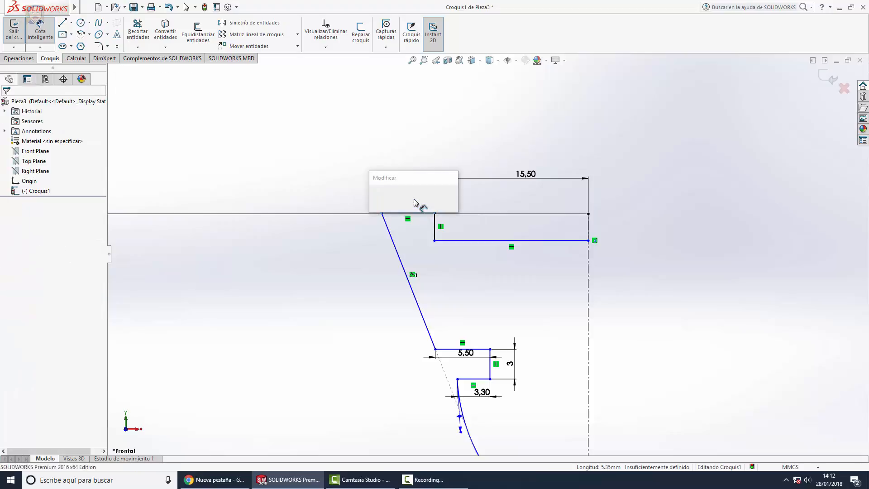
pyautogui.press('Return')
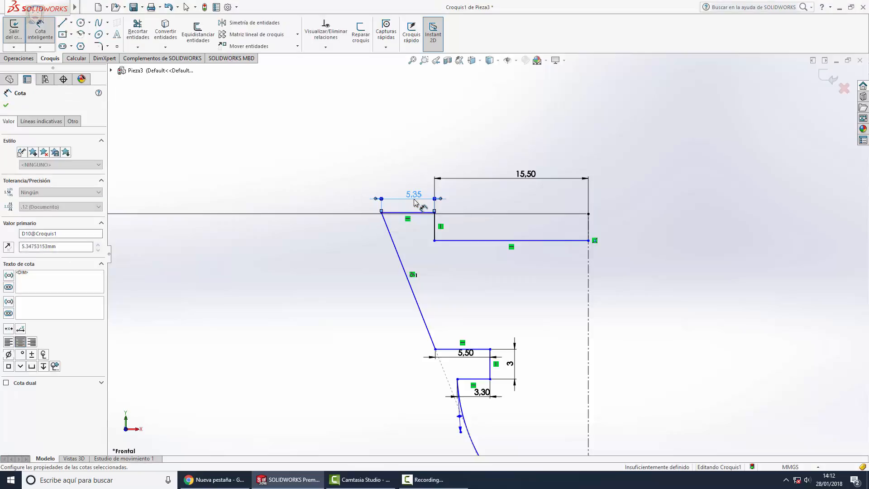
pyautogui.scroll(2, 387, 389)
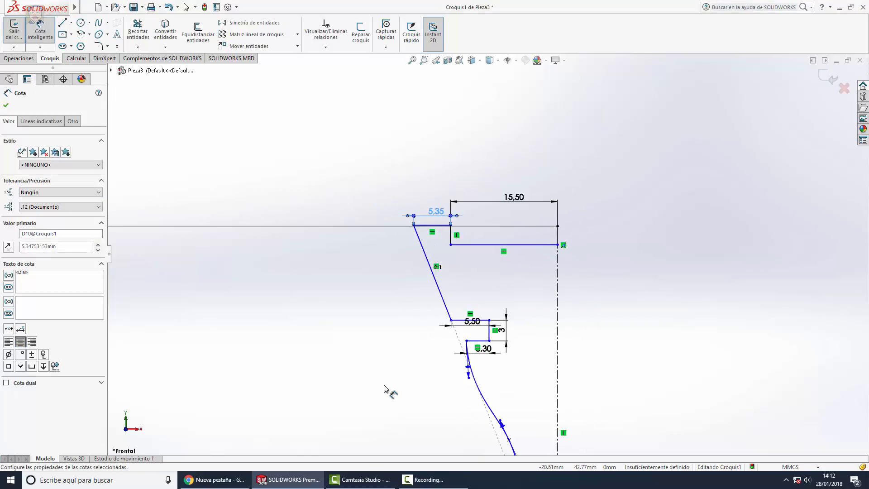
pyautogui.click(451, 320)
pyautogui.click(415, 226)
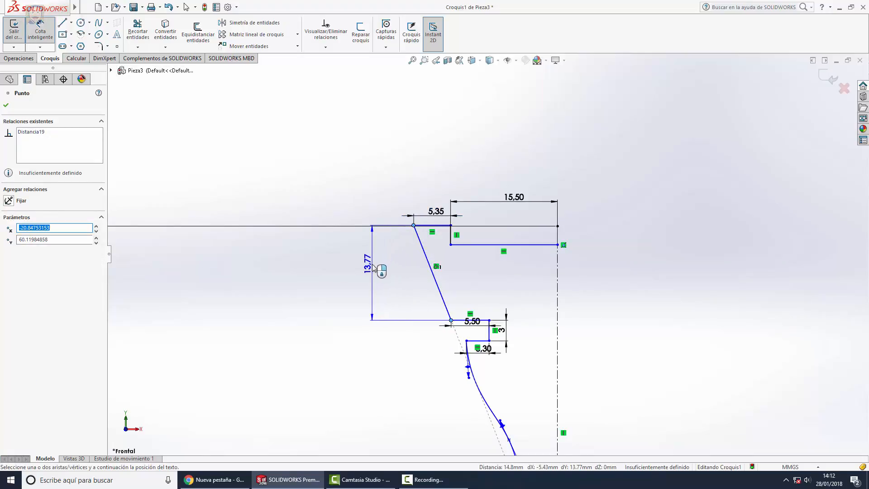
pyautogui.click(377, 272)
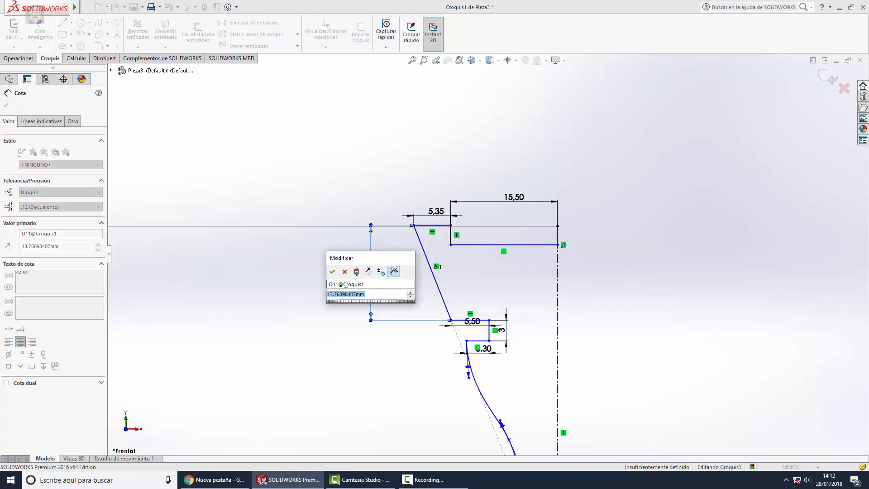
pyautogui.click(332, 274)
# - Start a 1 mm sketch fillet on the base step's inner corner and the corner below the spline, accepting removal of existing relations
pyautogui.scroll(3, 559, 368)
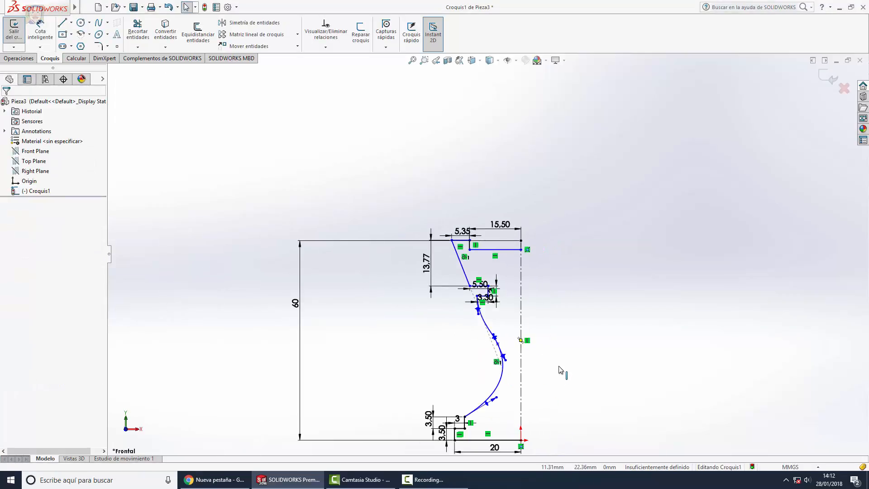
pyautogui.scroll(-4, 471, 382)
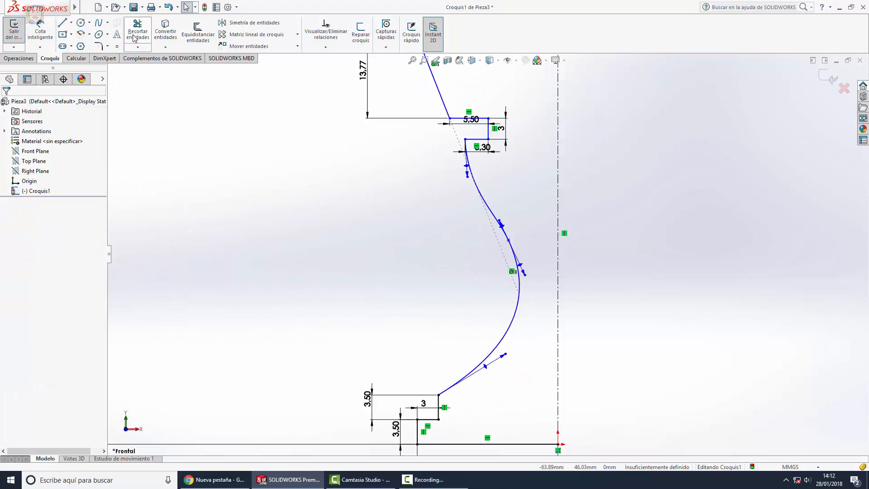
pyautogui.click(99, 45)
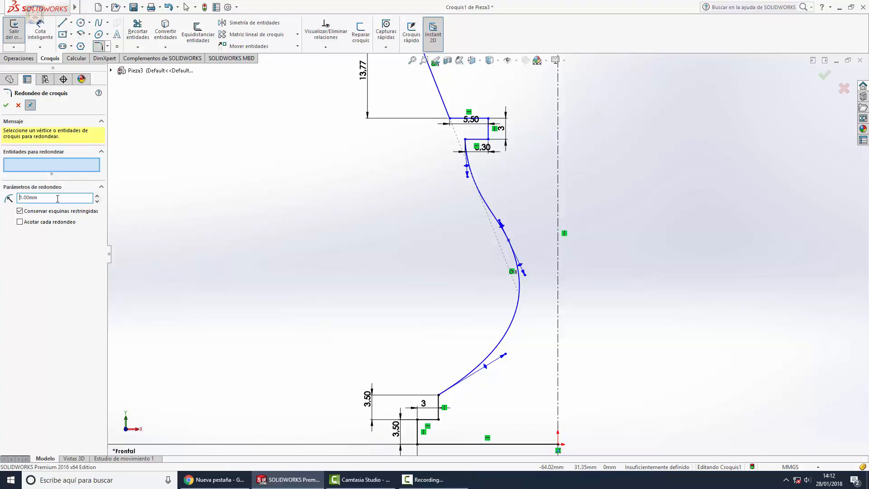
pyautogui.scroll(2, 460, 418)
pyautogui.scroll(-4, 460, 398)
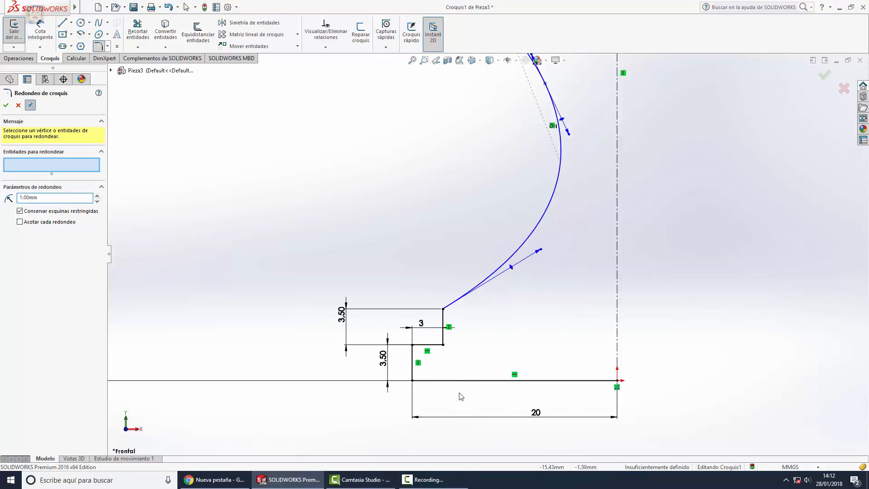
pyautogui.click(444, 348)
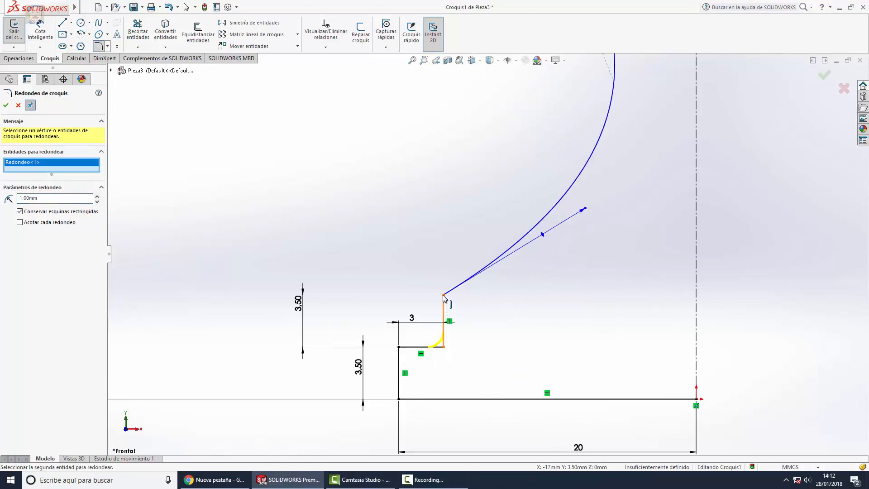
pyautogui.click(444, 296)
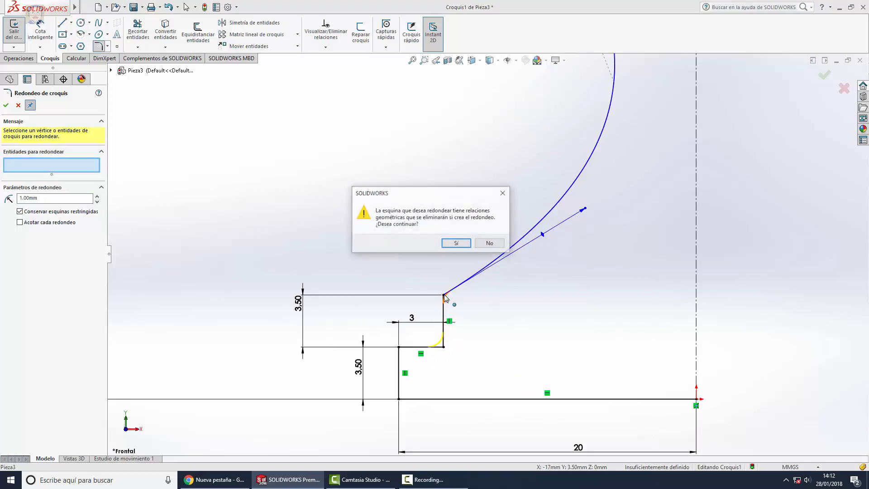
pyautogui.click(457, 243)
# - Add all four corners of the groove between the spline and the sloping line to the 1 mm sketch fillet
pyautogui.scroll(3, 536, 316)
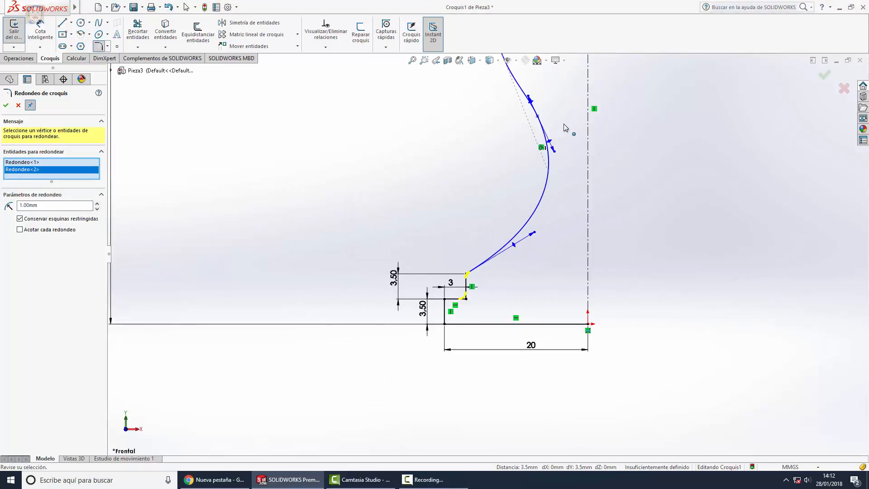
pyautogui.scroll(1, 541, 38)
pyautogui.scroll(4, 542, 119)
pyautogui.scroll(-3, 533, 116)
pyautogui.scroll(-4, 480, 140)
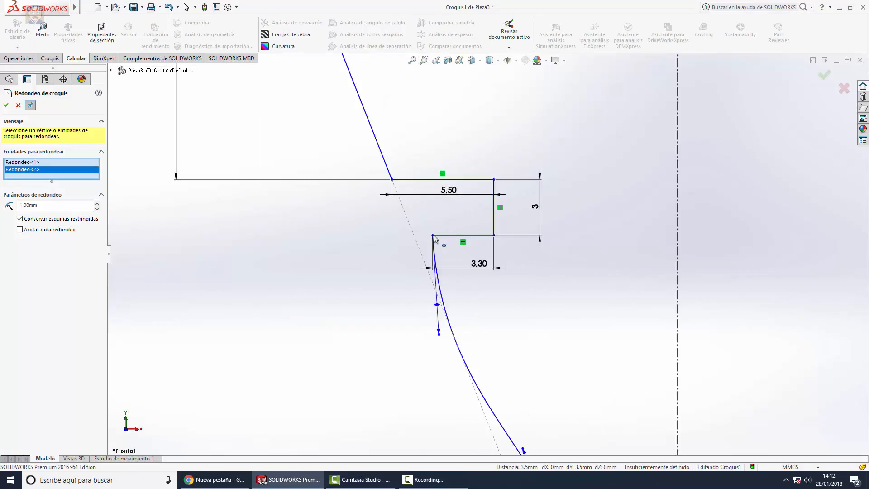
pyautogui.click(434, 236)
pyautogui.click(457, 244)
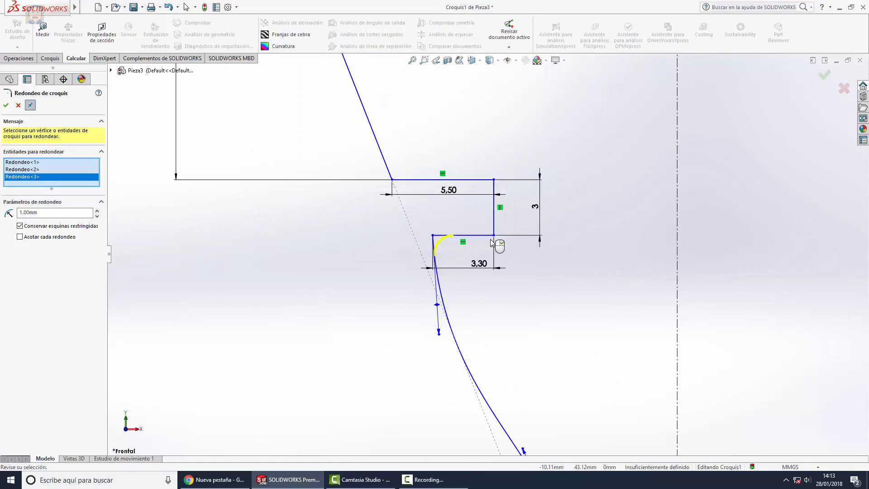
pyautogui.click(494, 236)
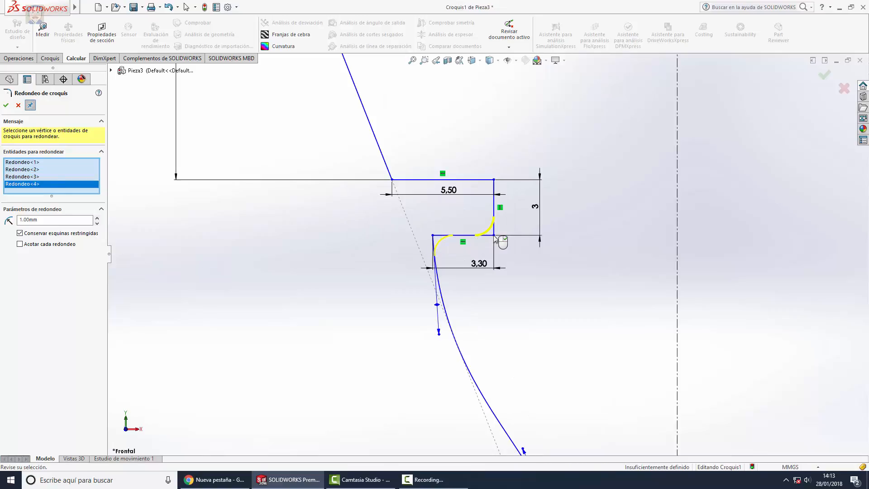
pyautogui.click(495, 180)
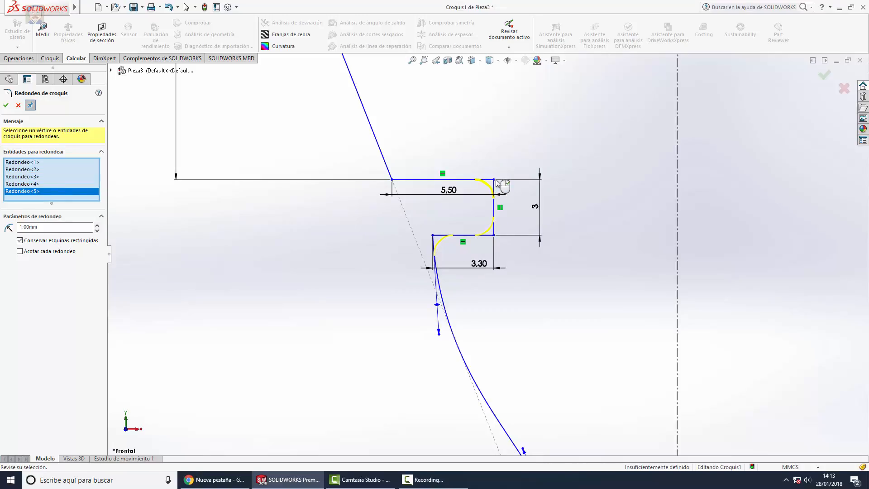
pyautogui.click(393, 180)
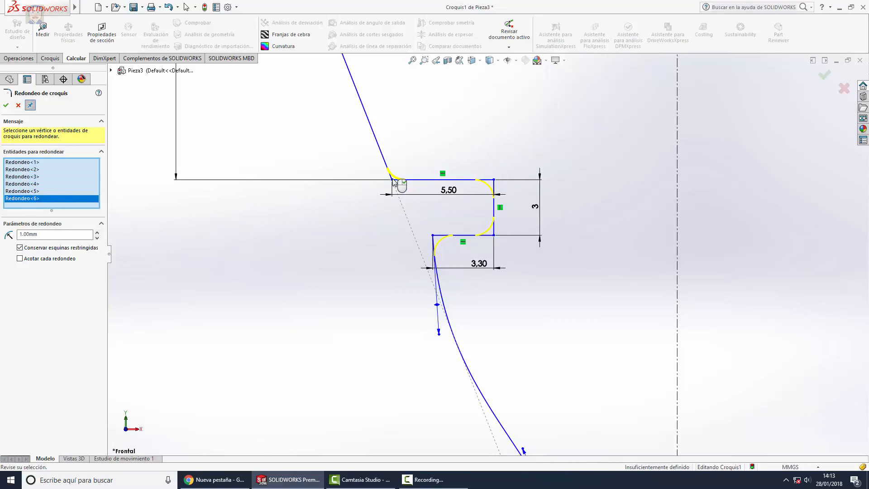
# - Add the rim recess's inner lower corner to the 1 mm sketch fillet and apply all selected fillets
pyautogui.scroll(5, 420, 138)
pyautogui.scroll(-4, 420, 138)
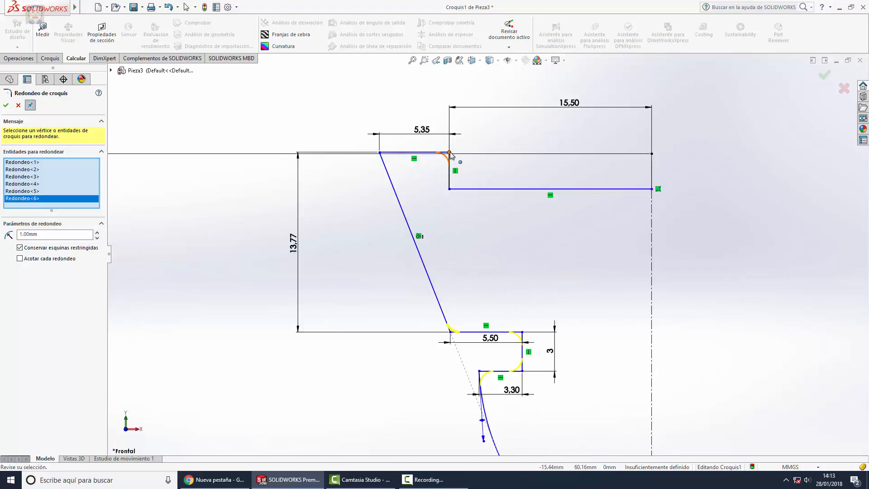
pyautogui.click(450, 189)
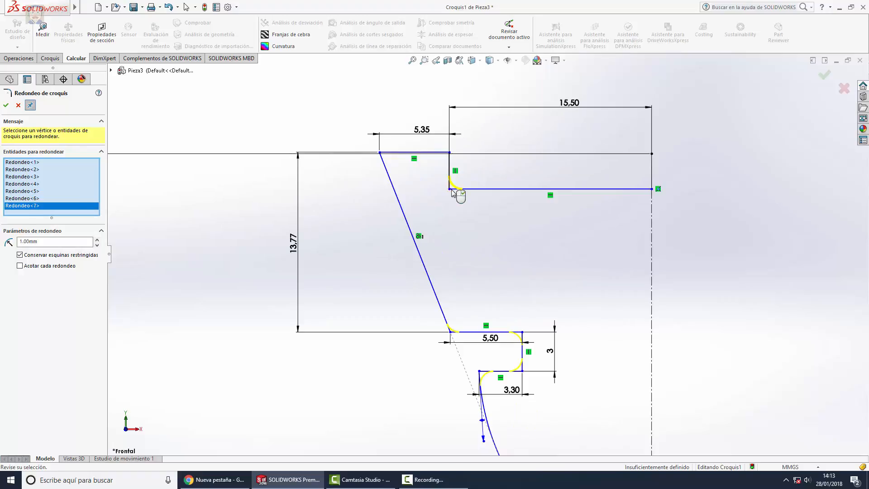
pyautogui.press('Return')
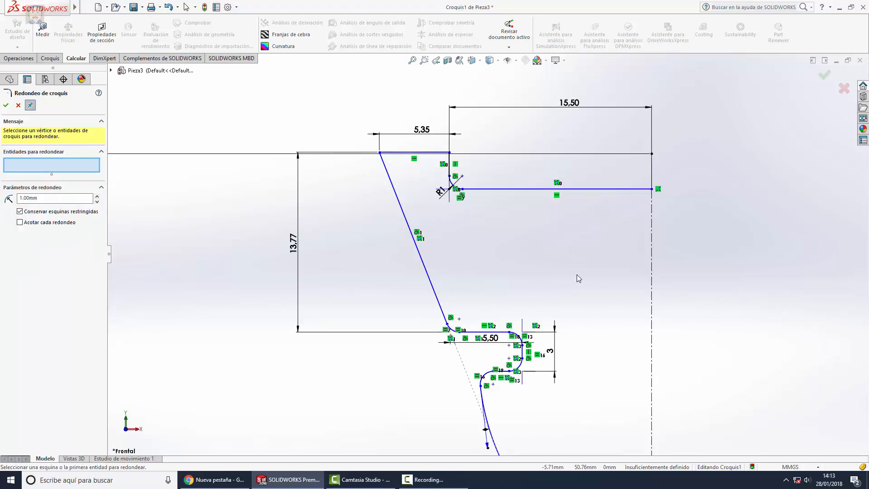
pyautogui.press('Escape')
# - Chamfer both ends of the rim's top line with an equal-distance sketch chamfer of 1 mm
pyautogui.scroll(-3, 485, 188)
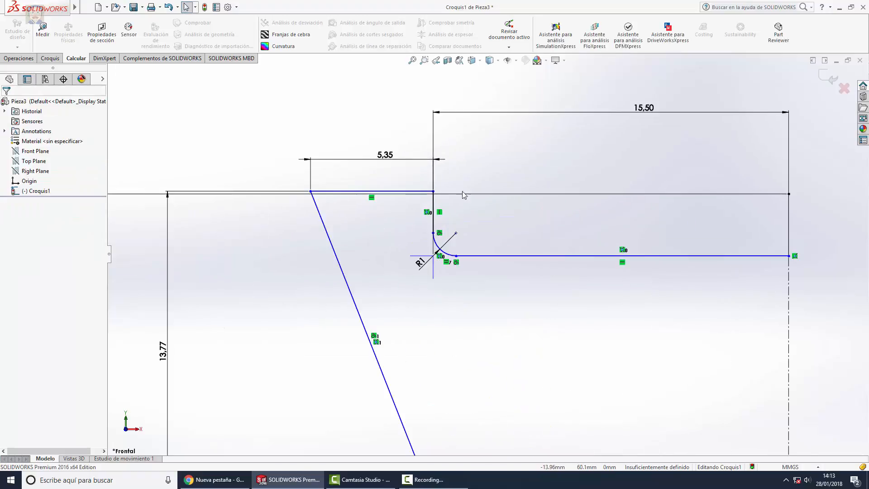
pyautogui.click(52, 58)
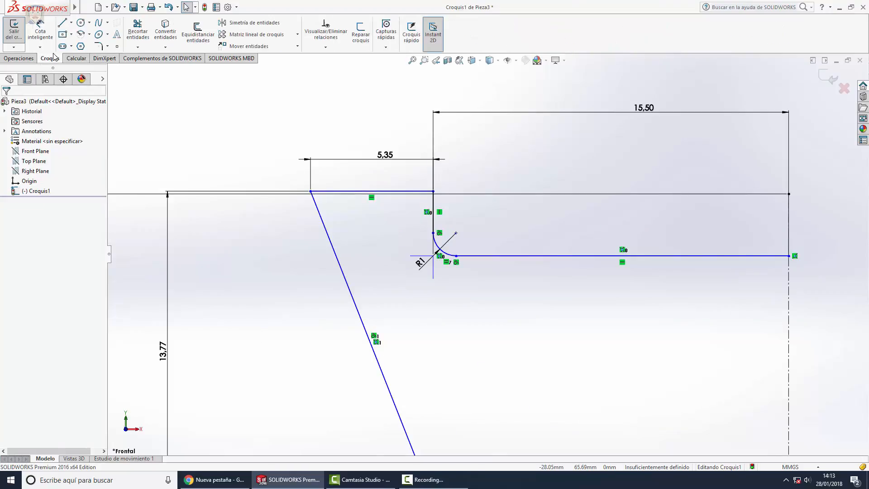
pyautogui.click(107, 46)
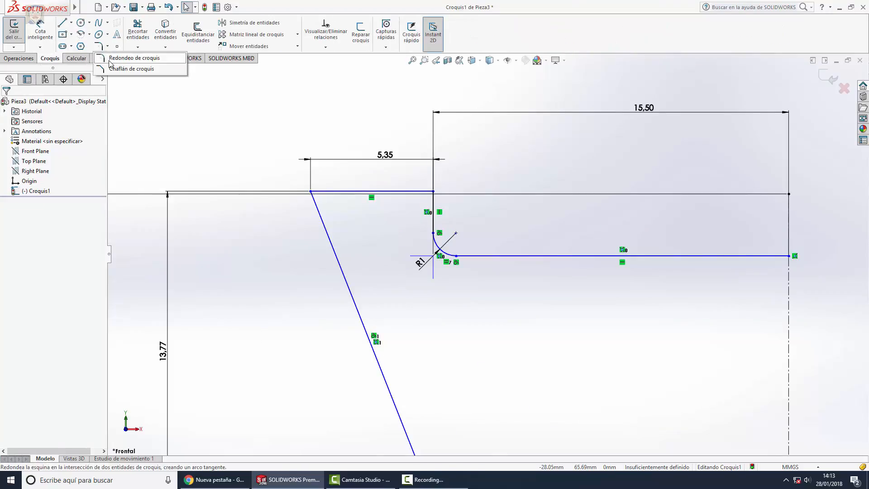
pyautogui.click(115, 69)
pyautogui.write('1.00mm')
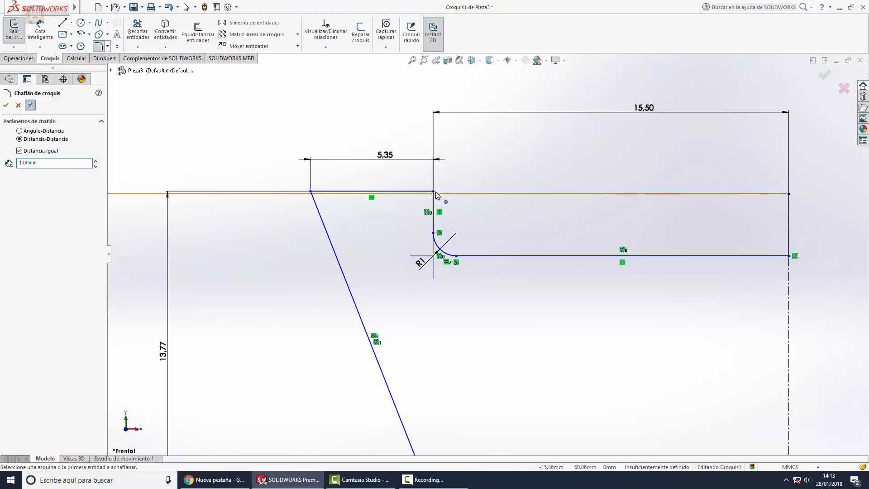
pyautogui.click(434, 192)
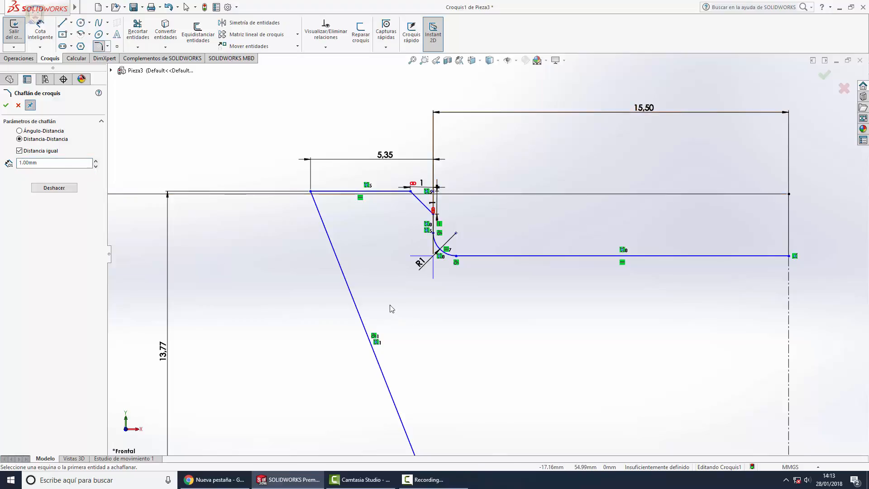
pyautogui.click(311, 191)
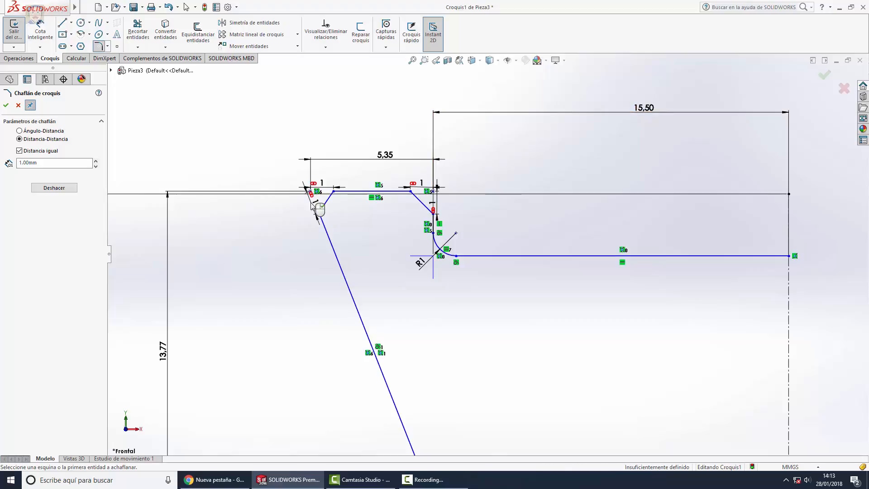
# - Chamfer the base's upper and lower outer corners with the same 1 mm equal-distance sketch chamfer
pyautogui.scroll(10, 404, 344)
pyautogui.scroll(3, 466, 389)
pyautogui.scroll(-8, 471, 362)
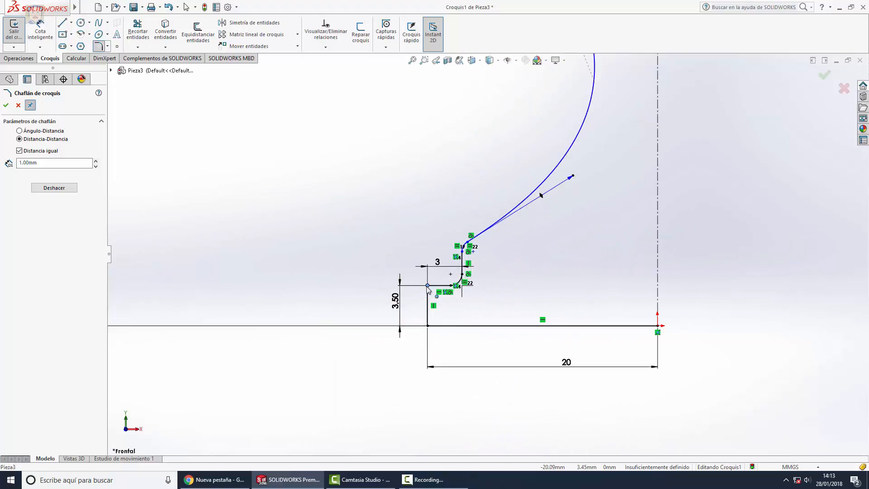
pyautogui.click(428, 286)
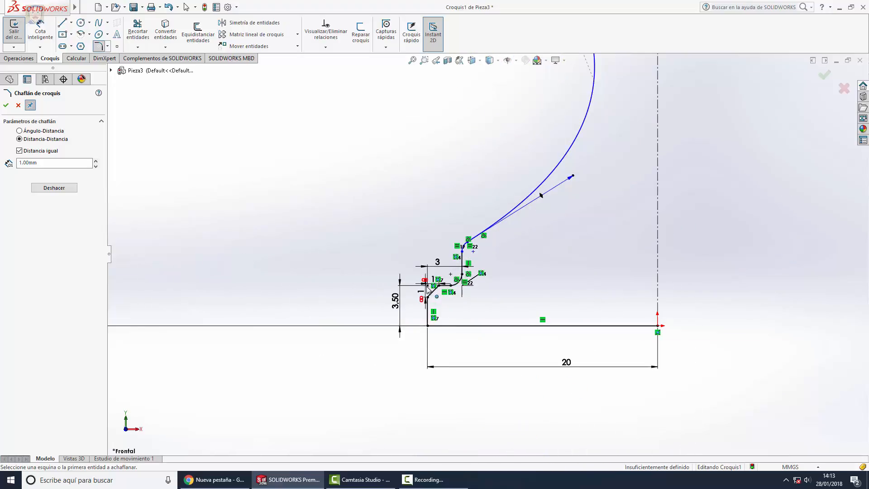
pyautogui.click(428, 326)
pyautogui.press('Escape')
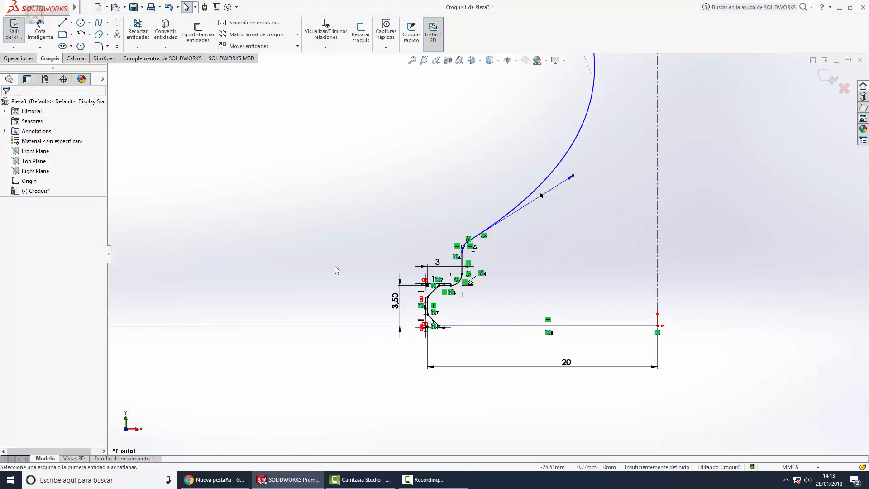
# - Revolve the profile 360° about the centreline, letting the open sketch be closed automatically
pyautogui.press('f')
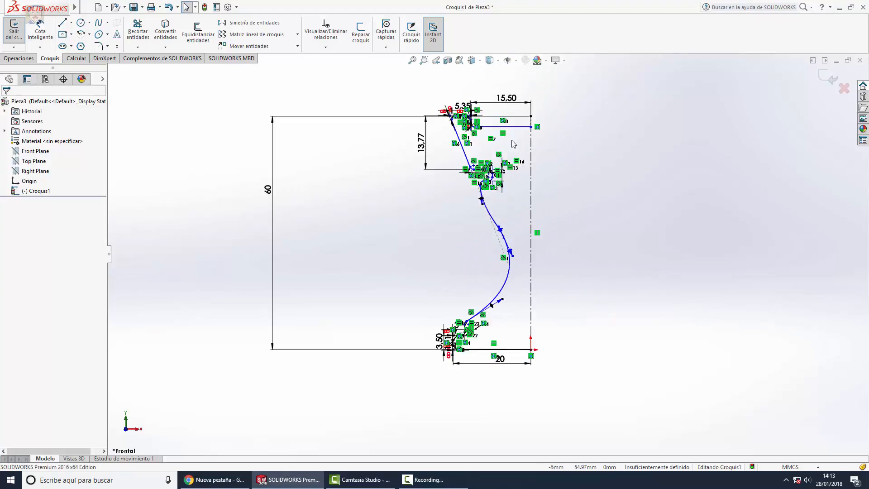
pyautogui.click(12, 33)
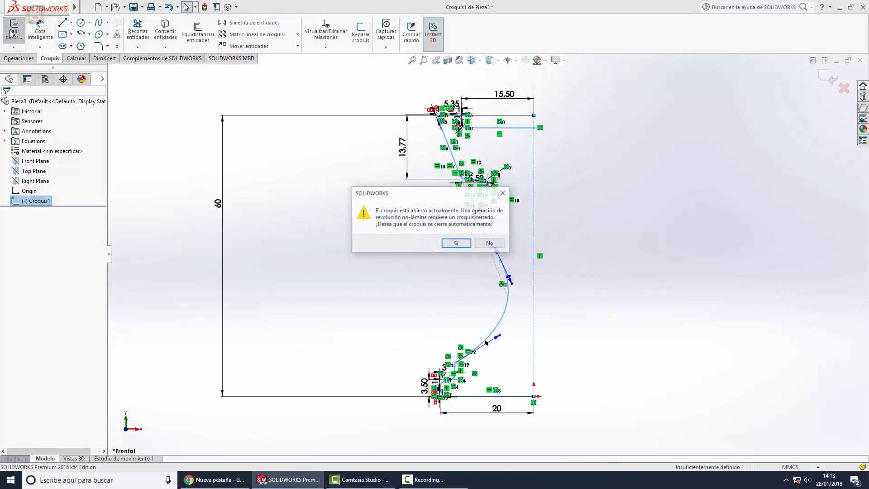
pyautogui.click(454, 243)
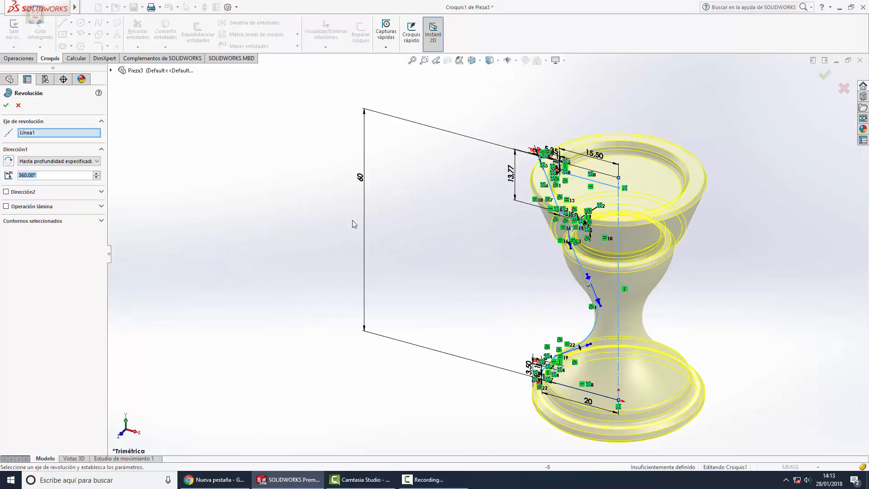
pyautogui.moveTo(458, 224); pyautogui.dragTo(452, 151, button='middle')
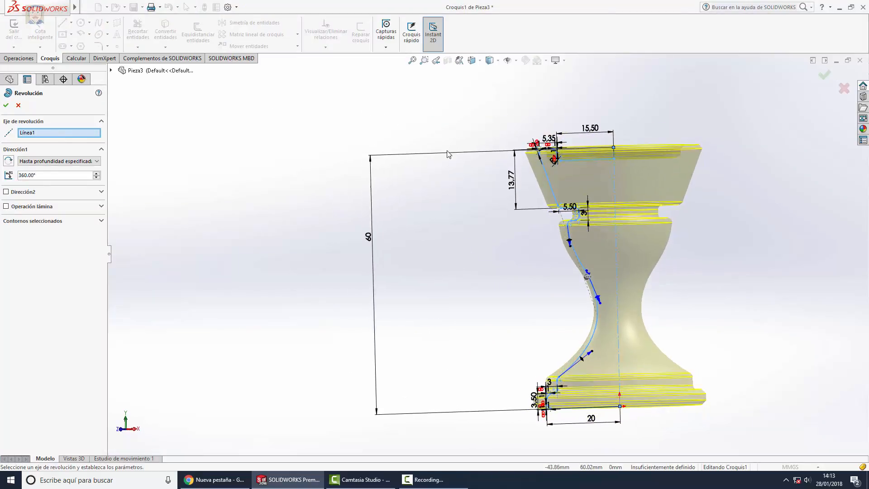
pyautogui.click(7, 105)
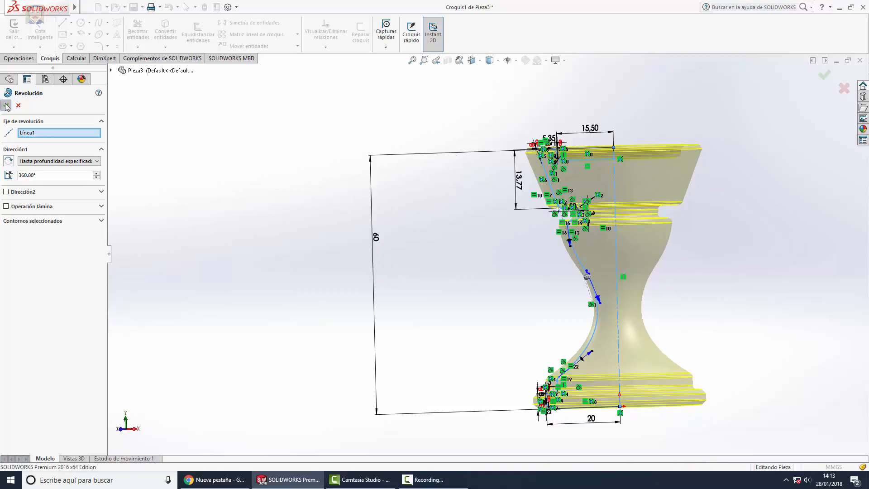
pyautogui.click(519, 239)
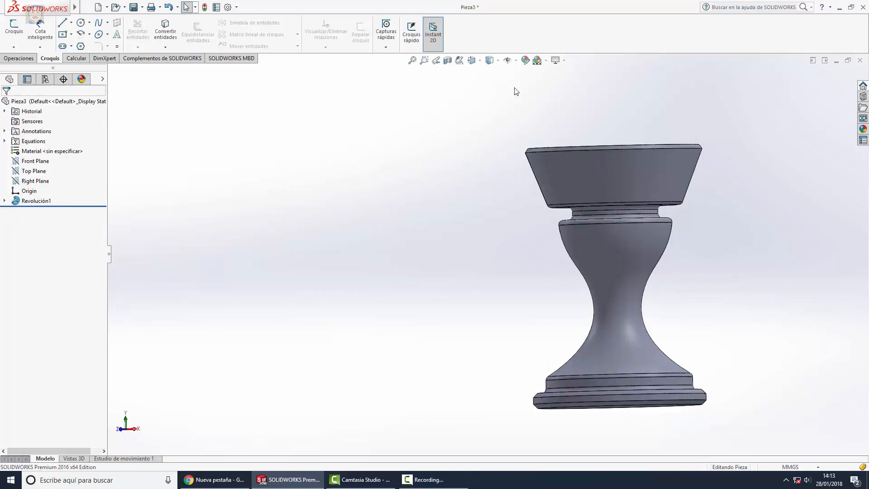
# - View the revolved part shaded without edges, restore the shaded-with-edges display and switch to the front view
pyautogui.click(489, 60)
pyautogui.click(495, 90)
pyautogui.moveTo(488, 192); pyautogui.dragTo(392, 95, button='middle')
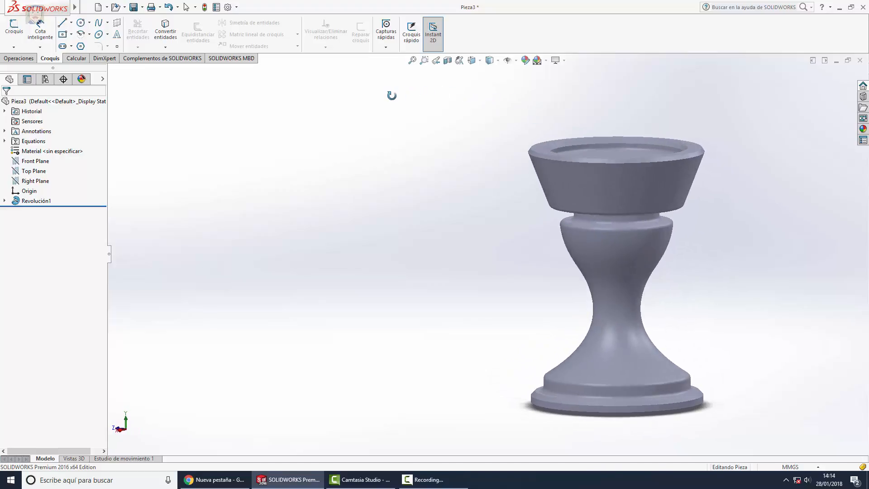
pyautogui.click(490, 60)
pyautogui.click(493, 76)
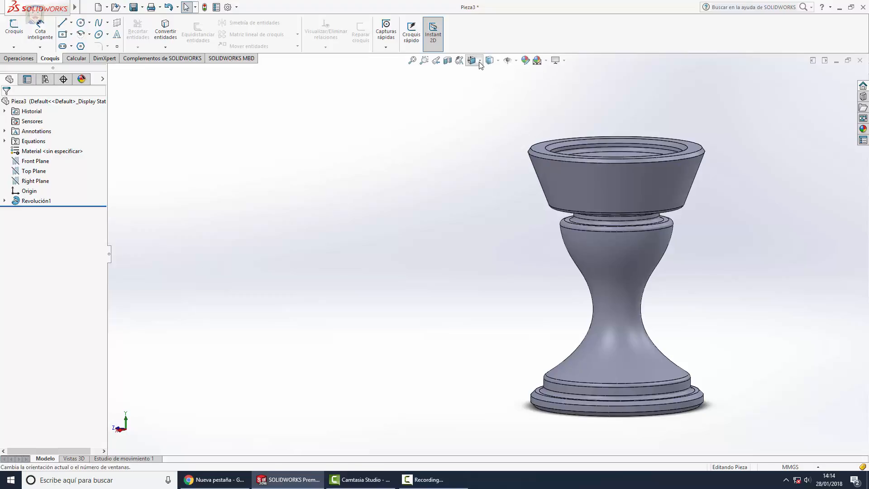
pyautogui.click(474, 61)
pyautogui.click(507, 105)
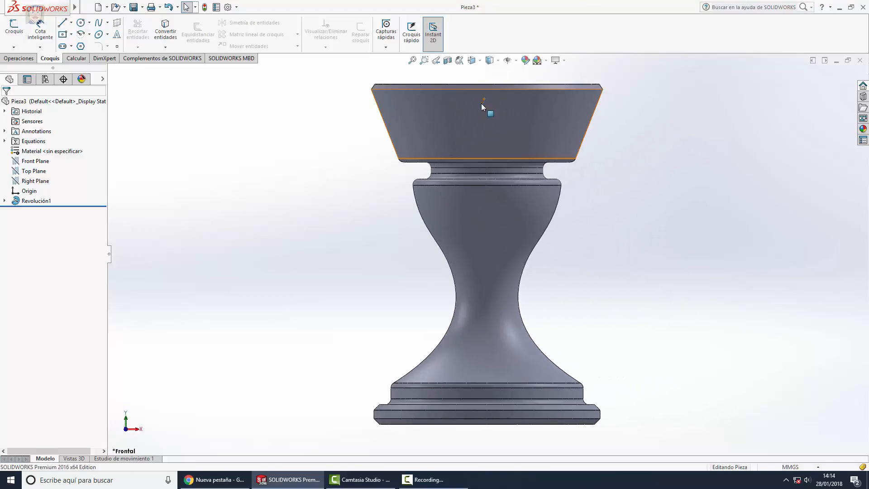
# - Show the dimensions of the revolve feature's sketch and examine those around the rim and its recess
pyautogui.scroll(-3, 511, 129)
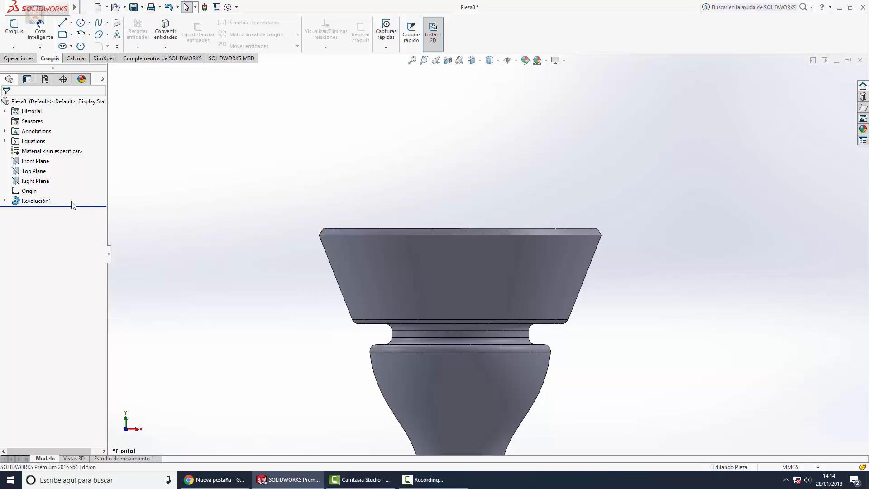
pyautogui.click(4, 201)
pyautogui.click(37, 211)
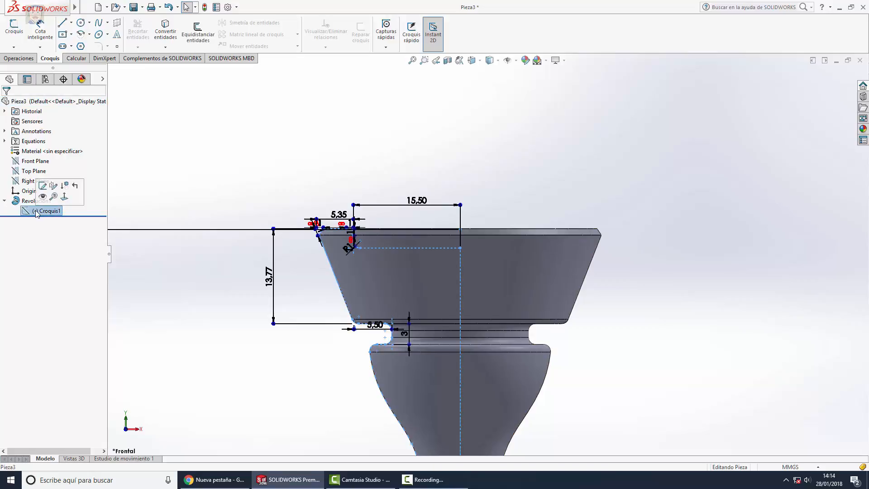
pyautogui.scroll(-5, 349, 234)
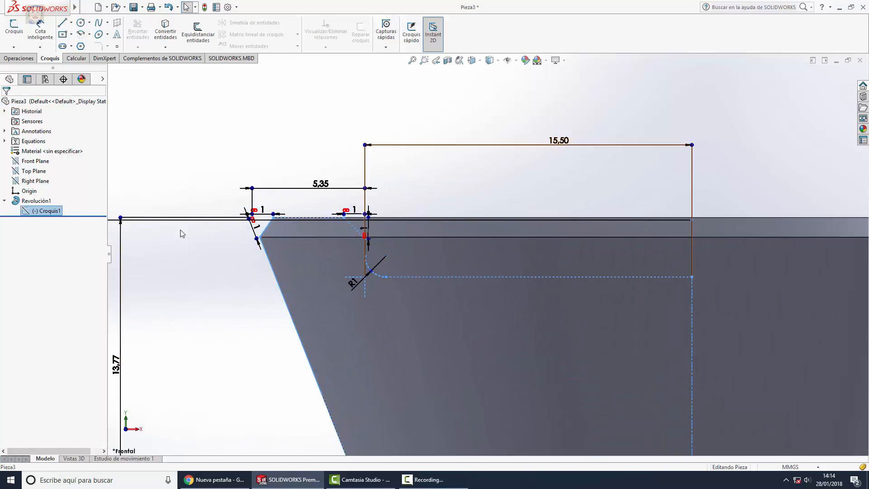
pyautogui.scroll(1, 190, 234)
pyautogui.scroll(-2, 381, 274)
pyautogui.scroll(-1, 390, 274)
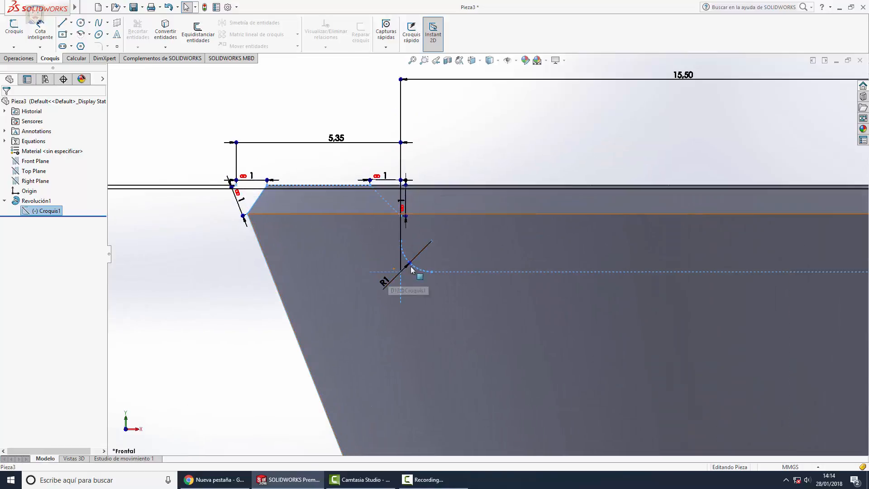
# - Try to measure the distance between the recess floor and the rim's top with the Measure tool
pyautogui.click(75, 60)
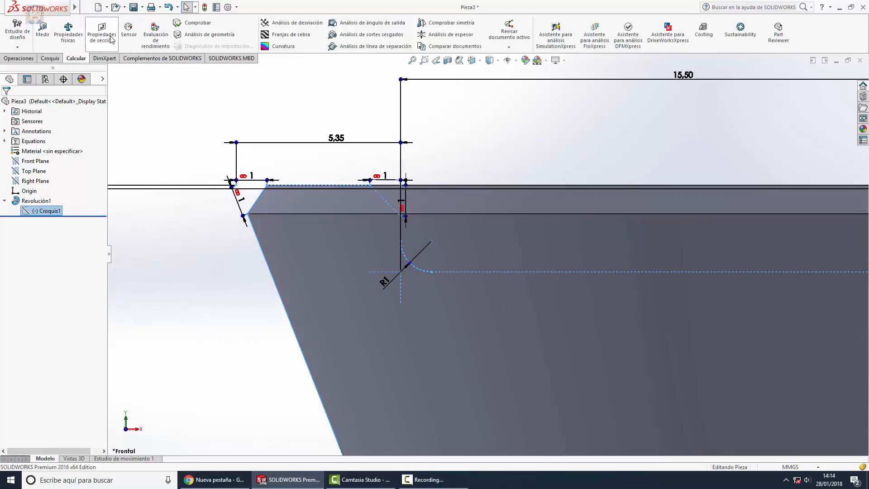
pyautogui.click(43, 30)
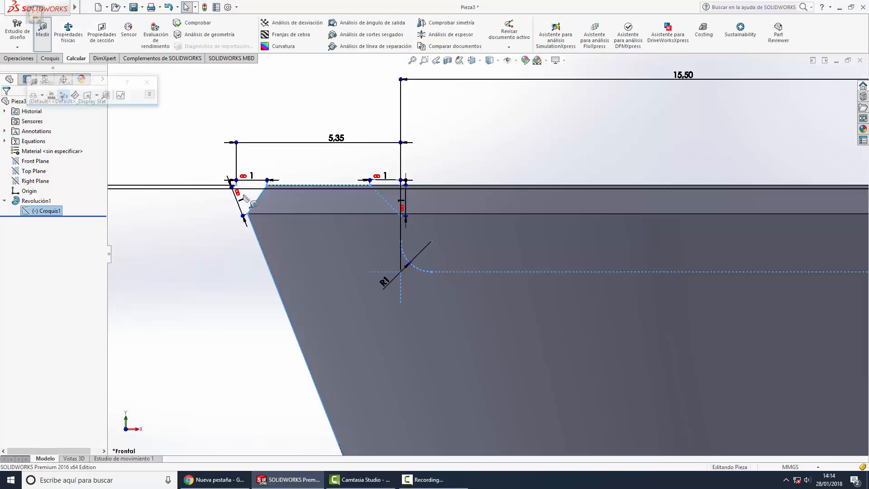
pyautogui.click(434, 275)
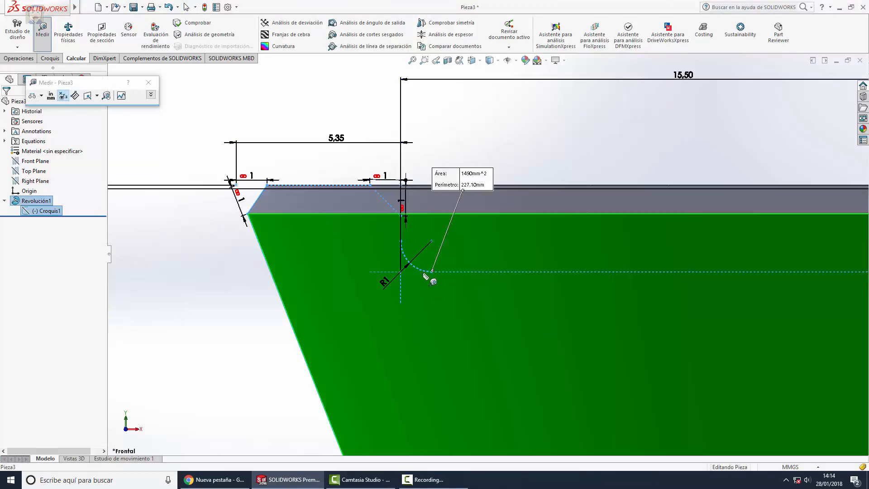
pyautogui.click(372, 186)
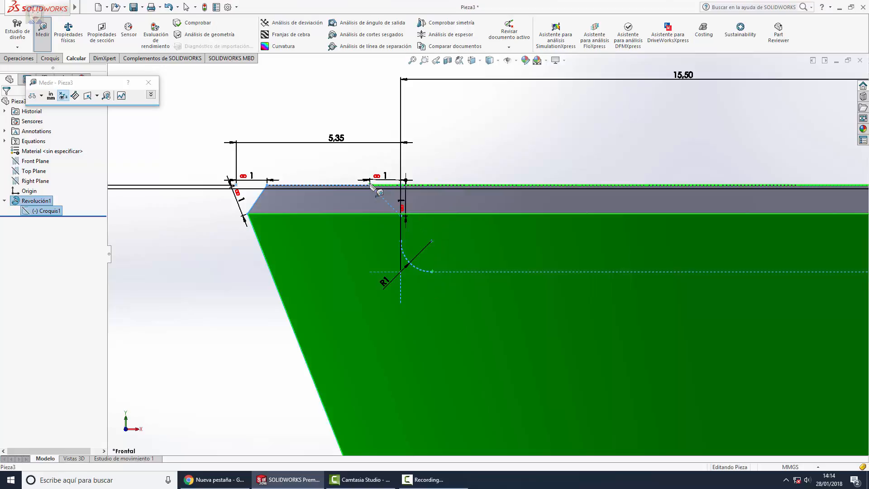
pyautogui.press('Escape')
# - Reopen the revolve's sketch, check the recess depth with a trial dimension from the rim's top line to the recess floor, and exit without placing it
pyautogui.click(49, 210)
pyautogui.click(52, 185)
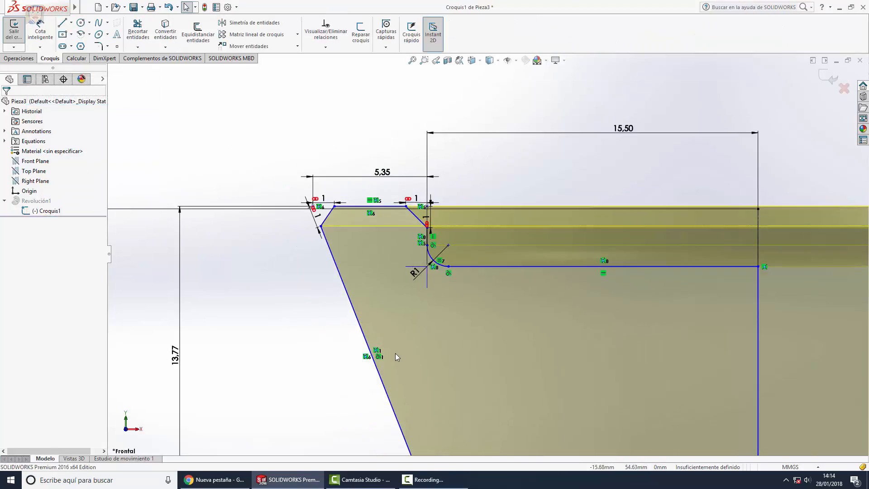
pyautogui.click(40, 31)
pyautogui.click(398, 212)
pyautogui.click(471, 266)
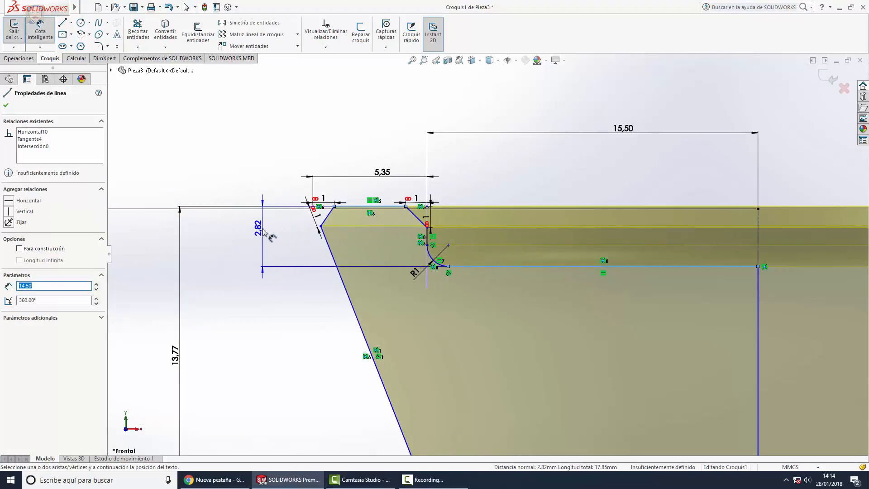
pyautogui.press('Escape')
pyautogui.click(15, 34)
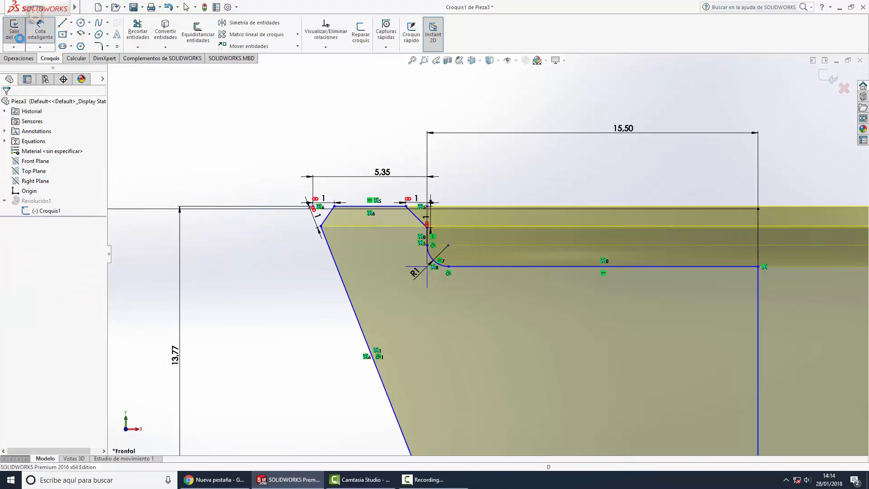
pyautogui.scroll(5, 607, 354)
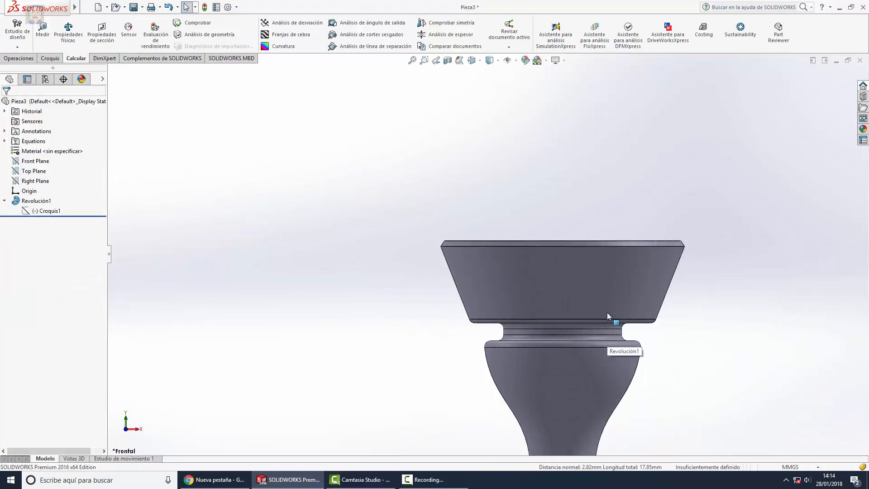
pyautogui.scroll(4, 607, 312)
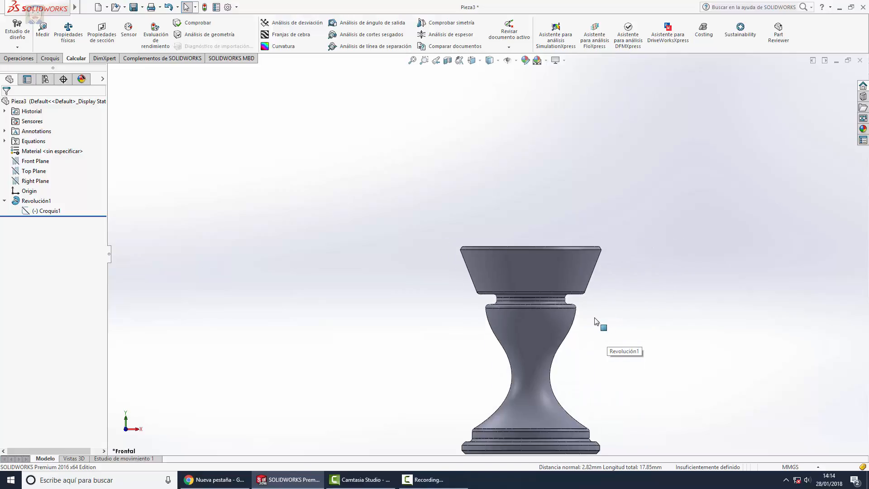
pyautogui.scroll(-3, 553, 272)
pyautogui.scroll(-4, 511, 256)
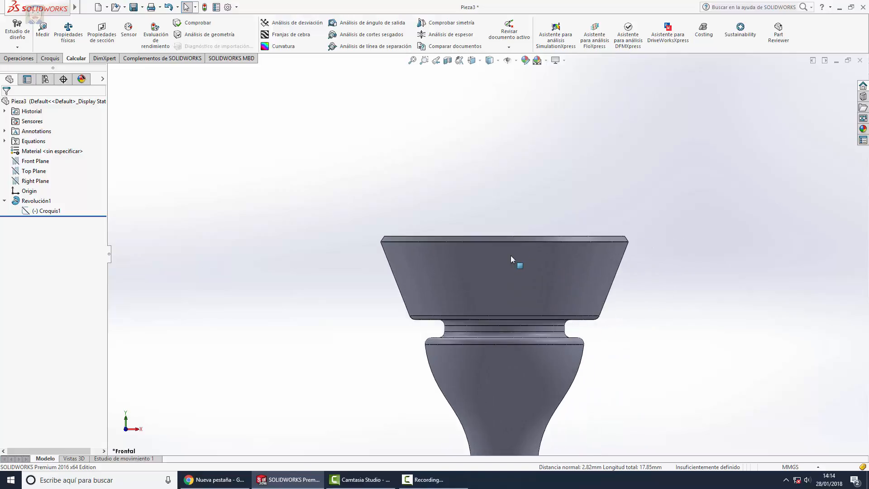
# - Start an extruded cut and open its sketch on the Front Plane
pyautogui.click(18, 58)
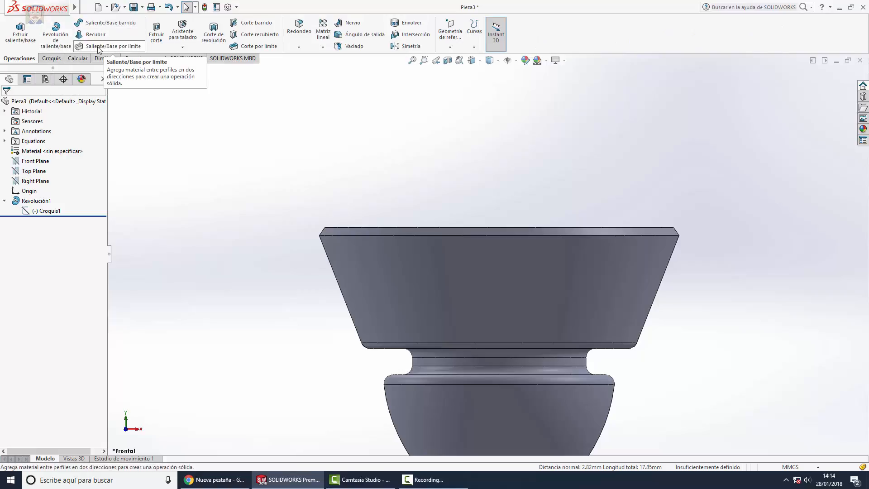
pyautogui.click(156, 31)
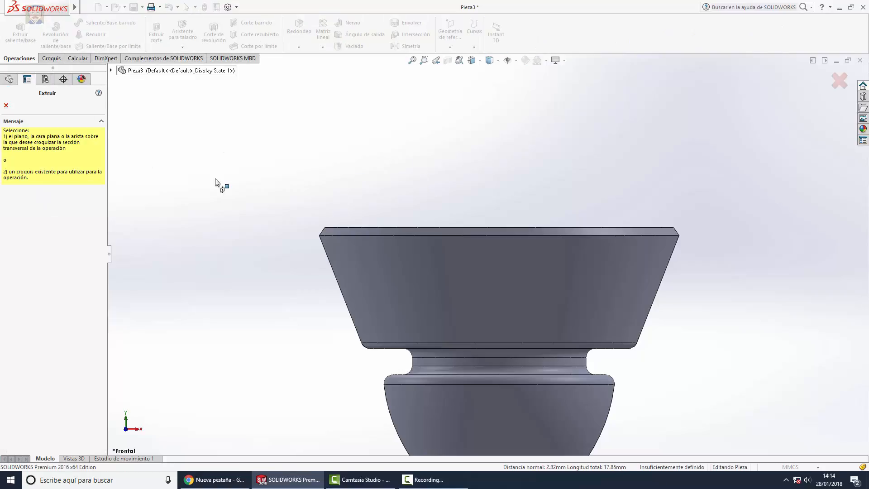
pyautogui.click(111, 71)
pyautogui.click(153, 130)
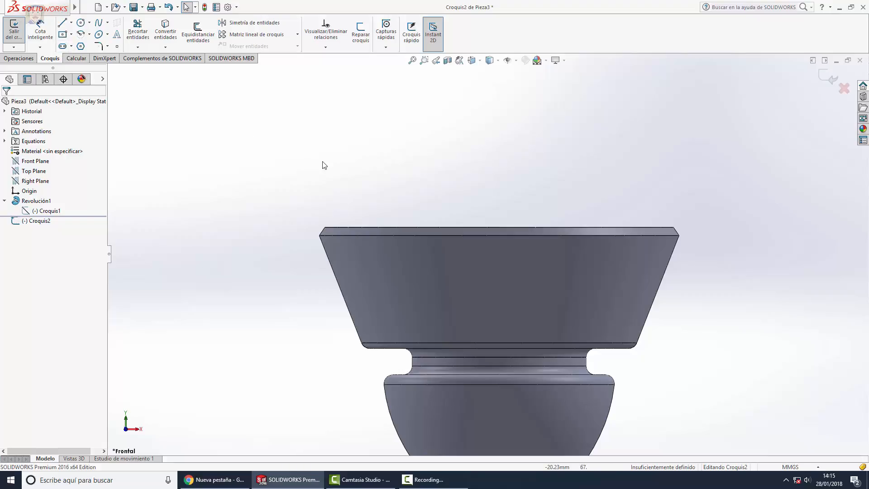
# - Draw a vertical construction line down from the middle of the rim's top edge and set its length to the recess depth
pyautogui.click(71, 22)
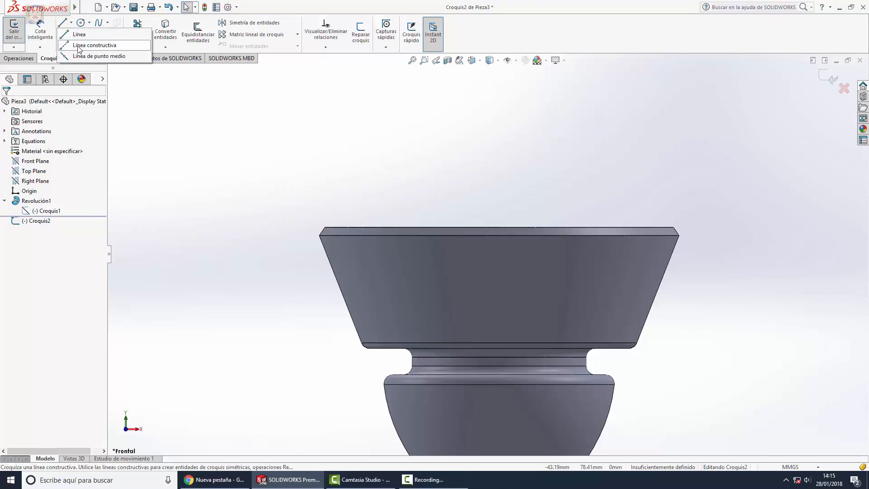
pyautogui.click(93, 45)
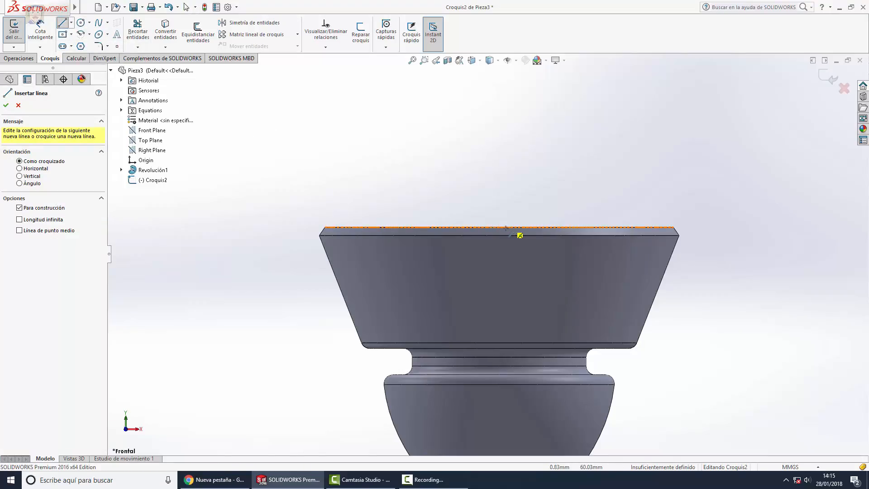
pyautogui.click(499, 226)
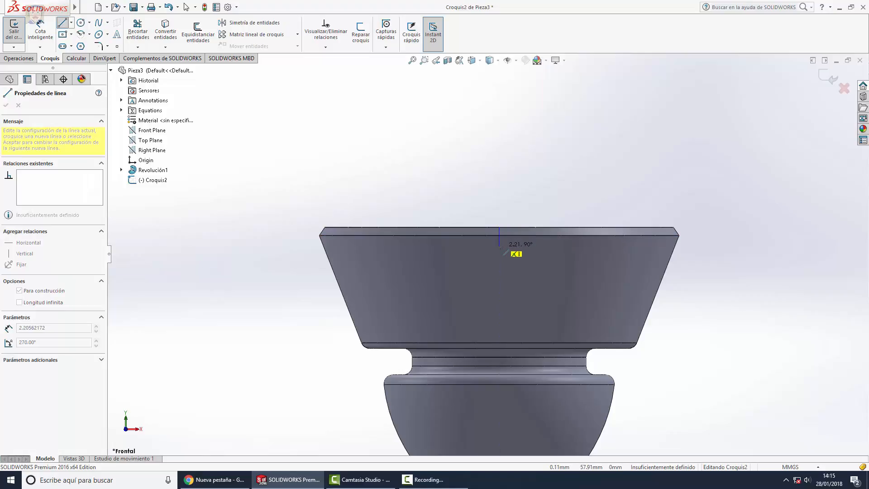
pyautogui.click(499, 247)
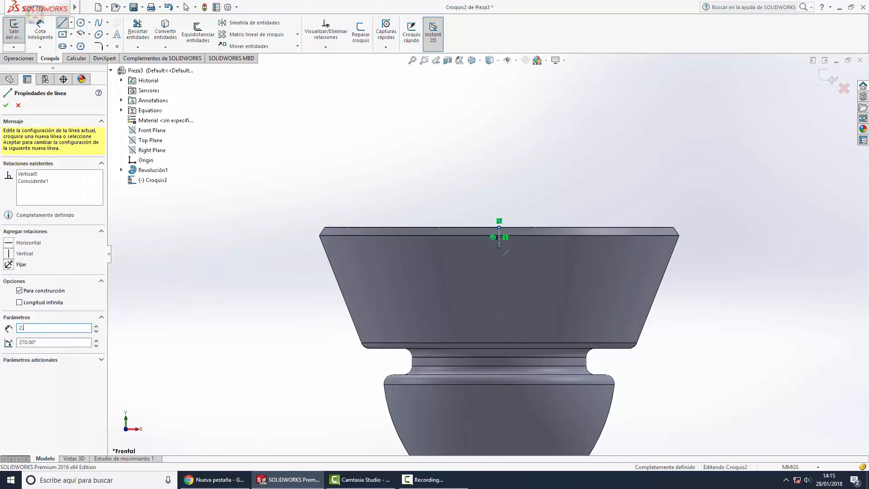
pyautogui.press('Escape')
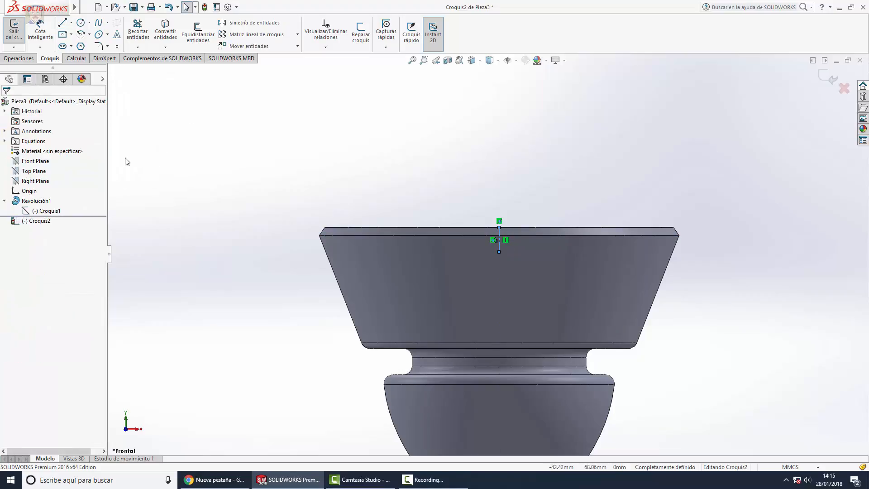